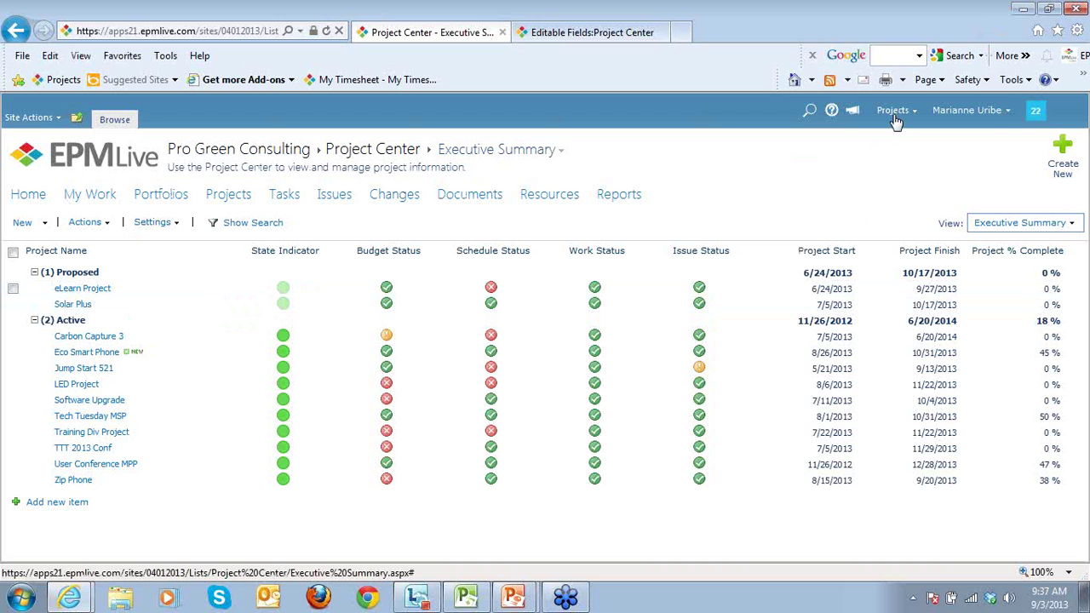
# Check the general notifications list and close it
pyautogui.click(1034, 119)
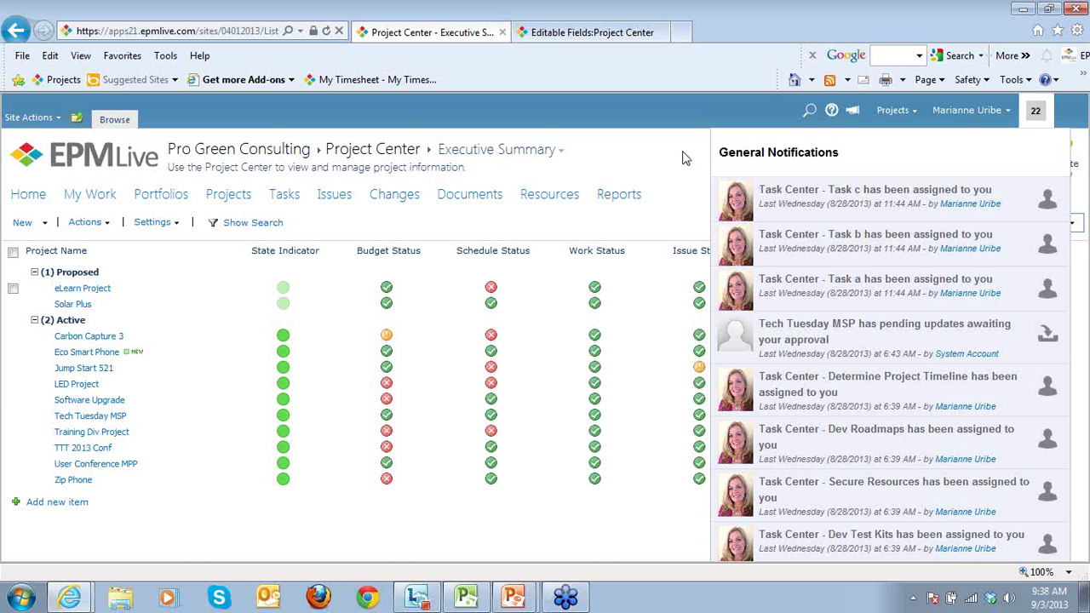
pyautogui.click(668, 128)
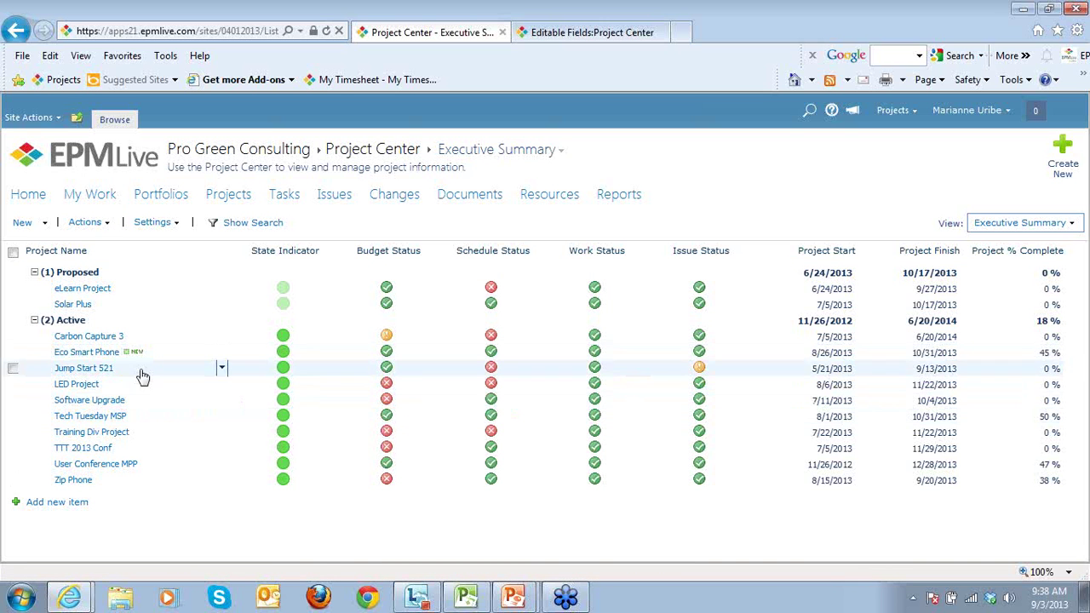
# Open the Eco Smart Phone project's item details and examine its schedule, work, budget and Project Update fields
pyautogui.click(203, 357)
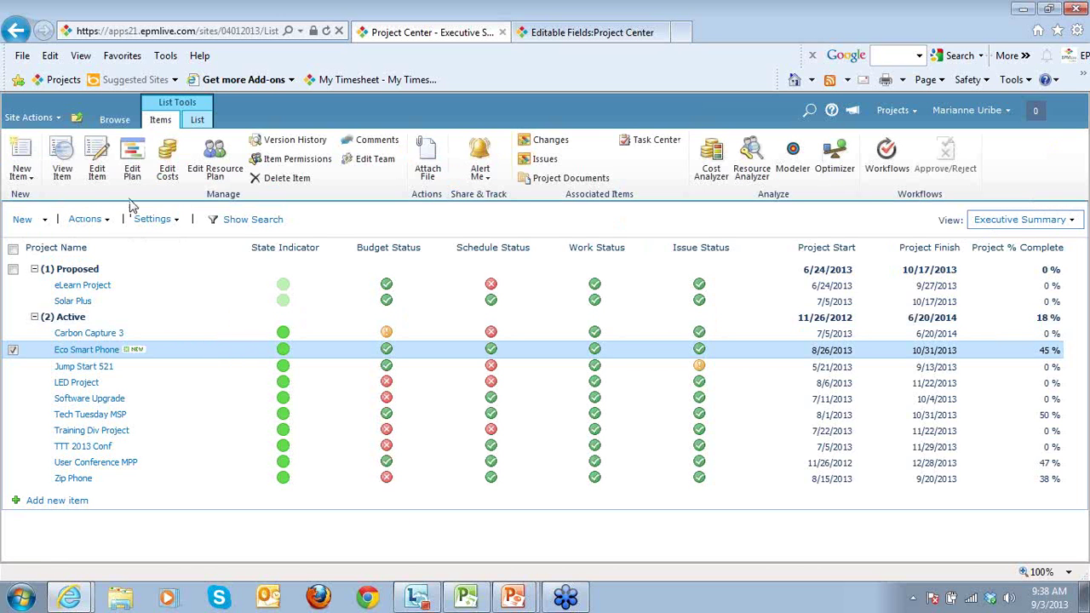
pyautogui.click(64, 173)
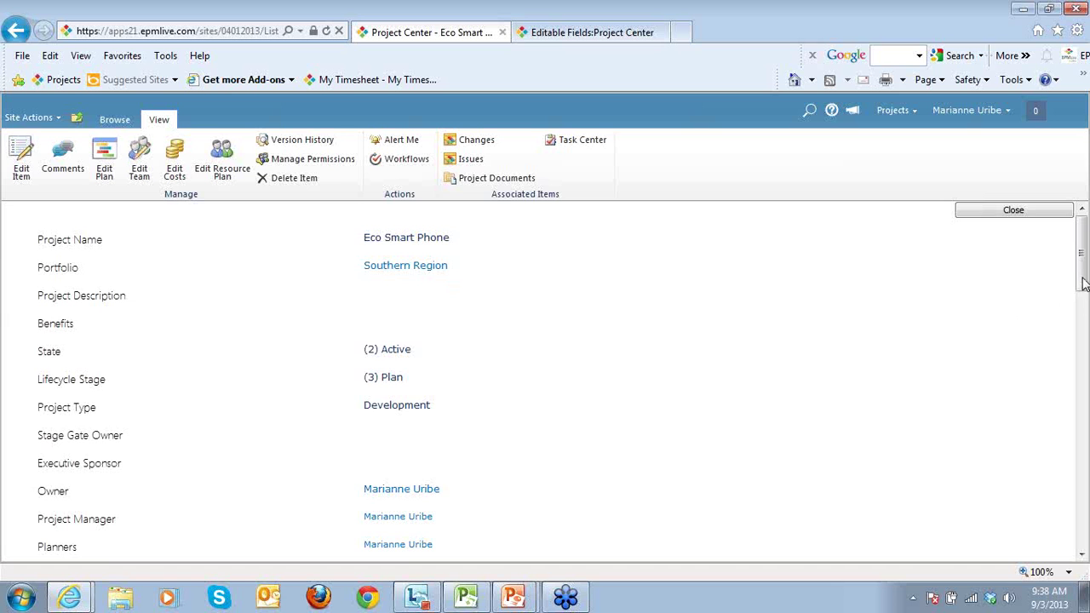
pyautogui.moveTo(1083, 284); pyautogui.dragTo(1083, 339)
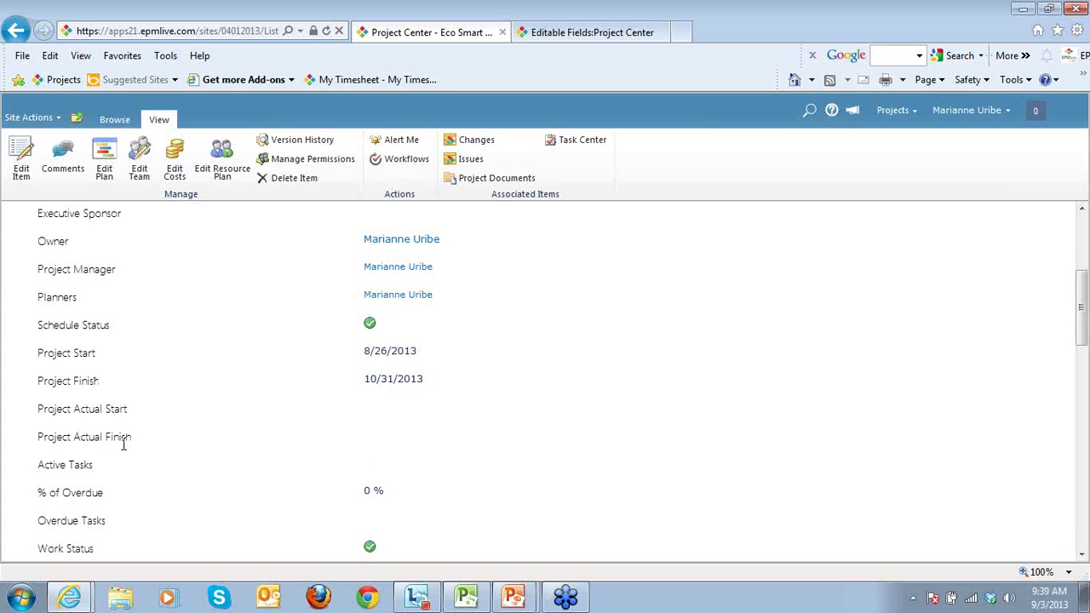
pyautogui.scroll(-3, 124, 441)
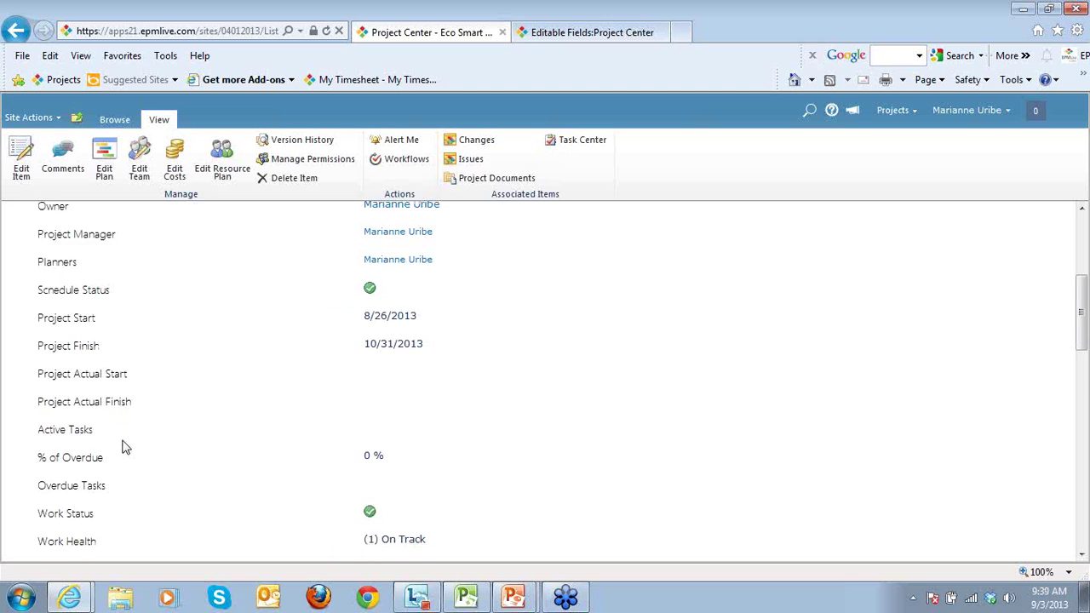
pyautogui.scroll(-1, 124, 441)
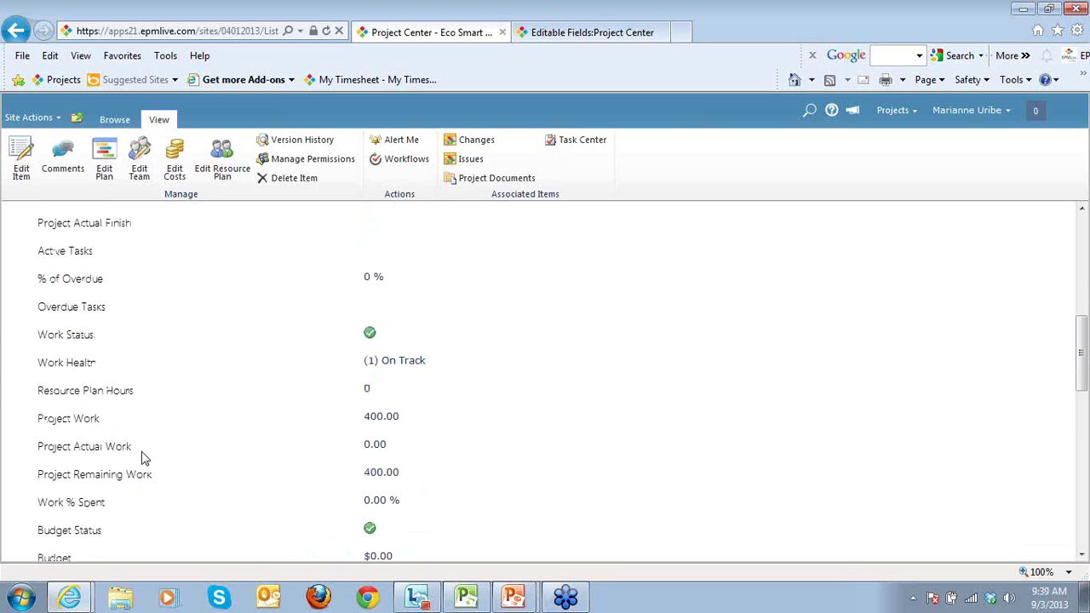
pyautogui.scroll(-2, 141, 451)
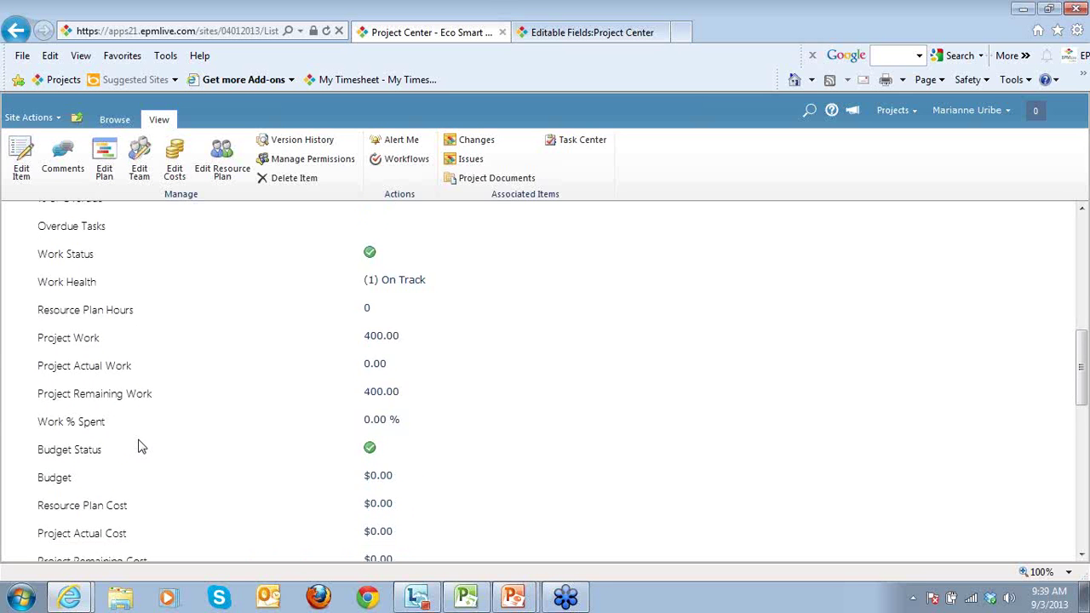
pyautogui.scroll(-3, 140, 448)
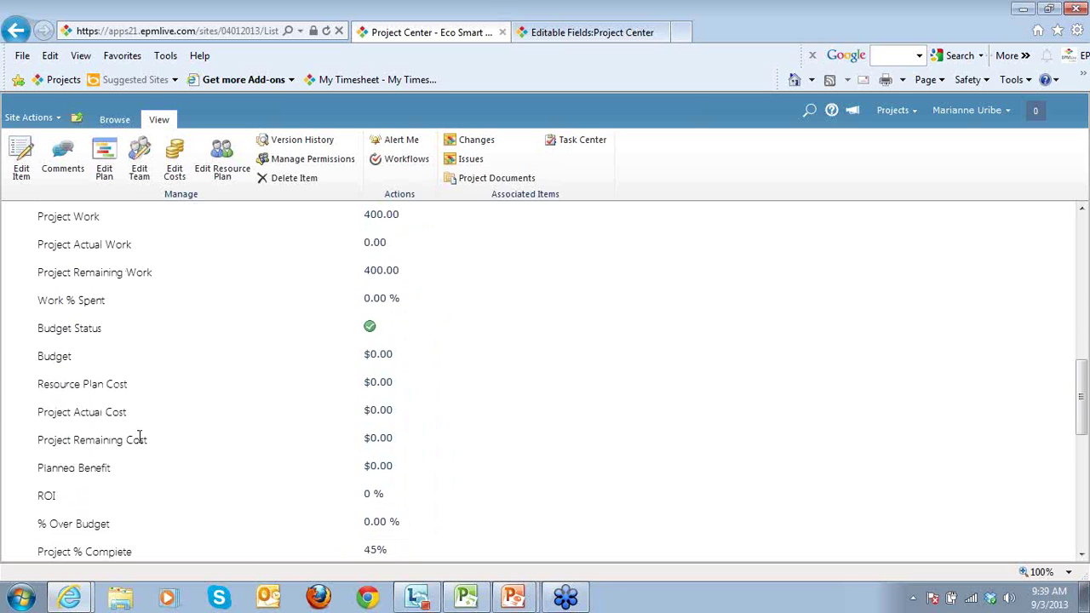
pyautogui.scroll(-2, 141, 442)
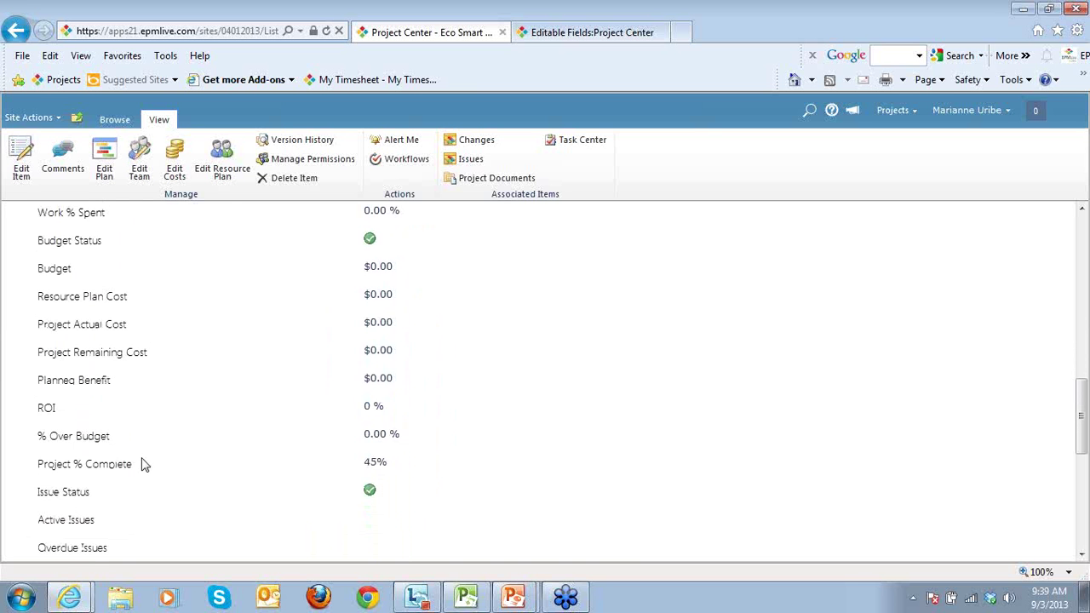
pyautogui.scroll(-2, 143, 459)
pyautogui.scroll(-8, 145, 447)
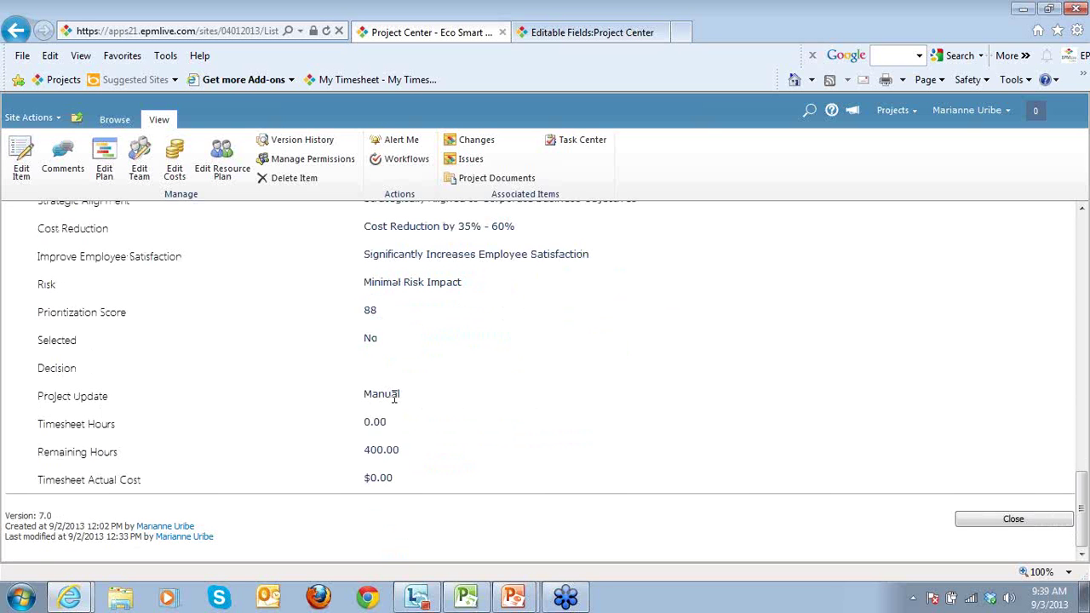
# Examine the editable fields on Eco Smart Phone's edit form and return to the project list without saving
pyautogui.click(19, 179)
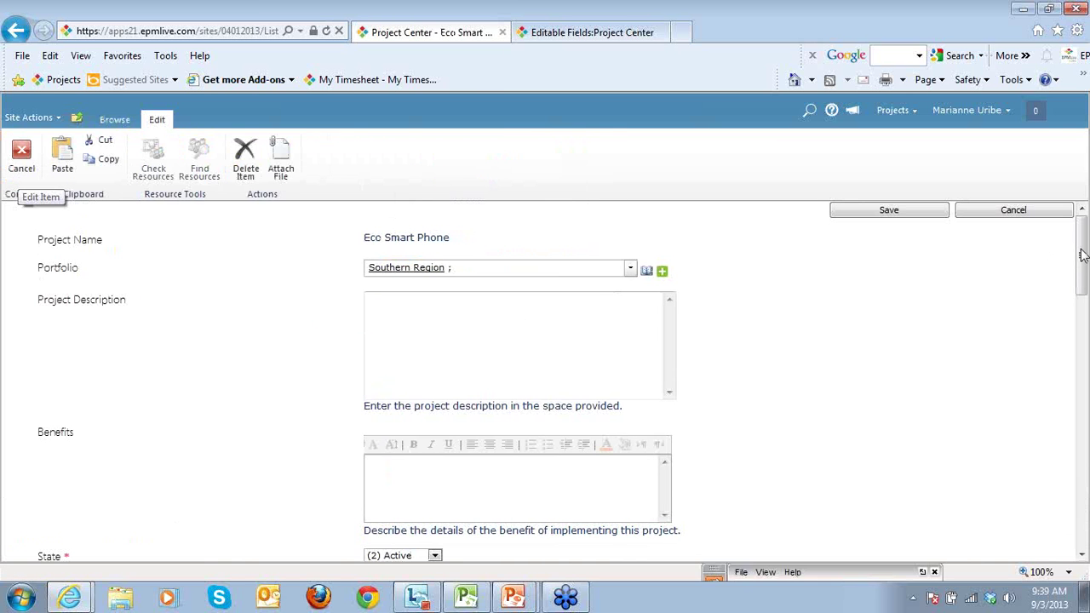
pyautogui.moveTo(1083, 258); pyautogui.dragTo(1083, 378)
pyautogui.click(442, 408)
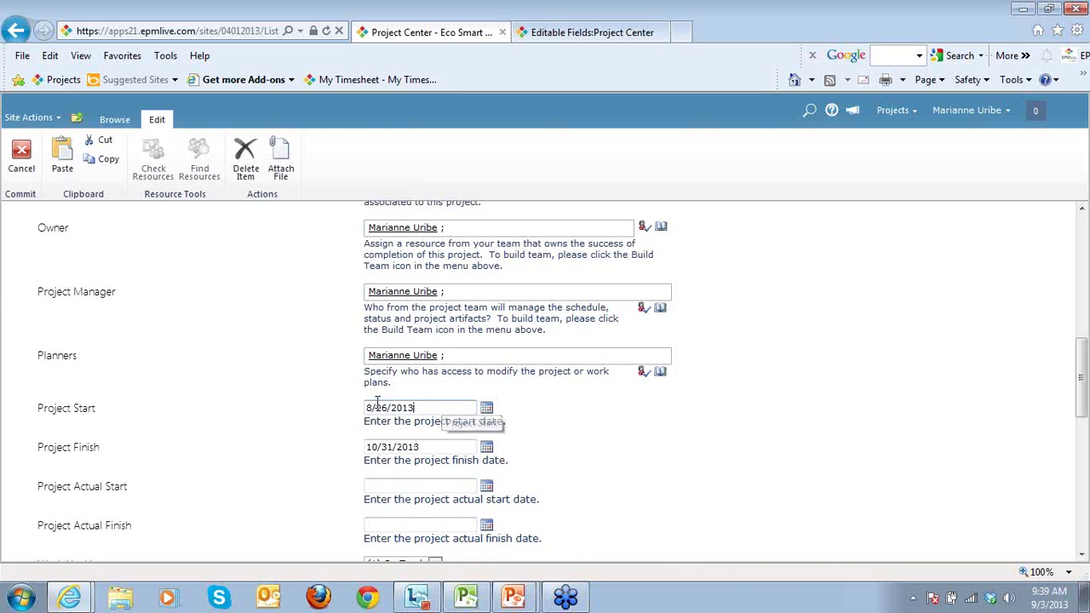
pyautogui.click(381, 446)
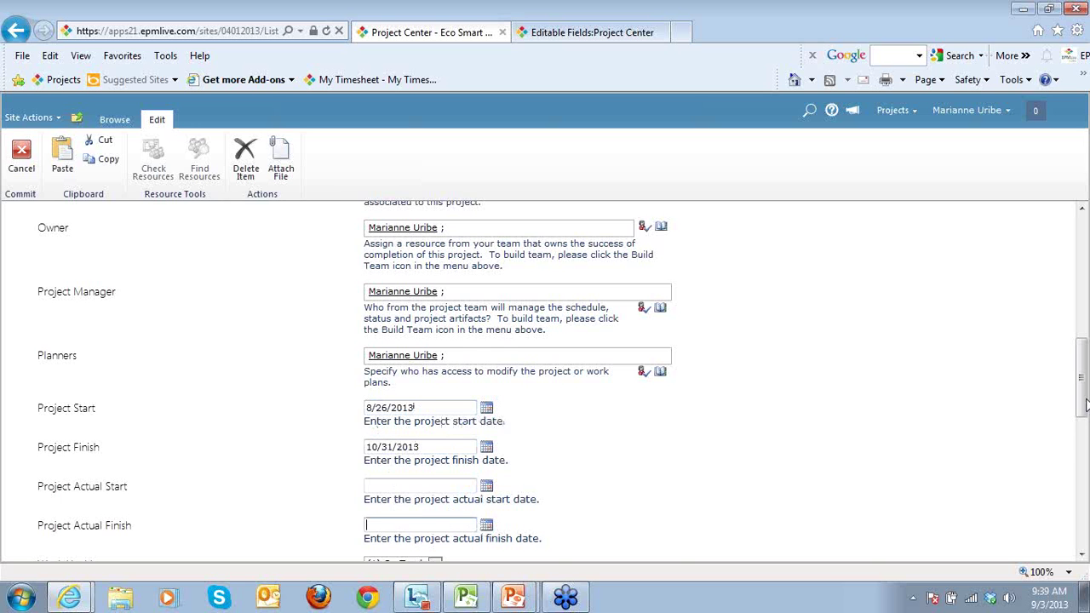
pyautogui.moveTo(1084, 407); pyautogui.dragTo(1084, 458)
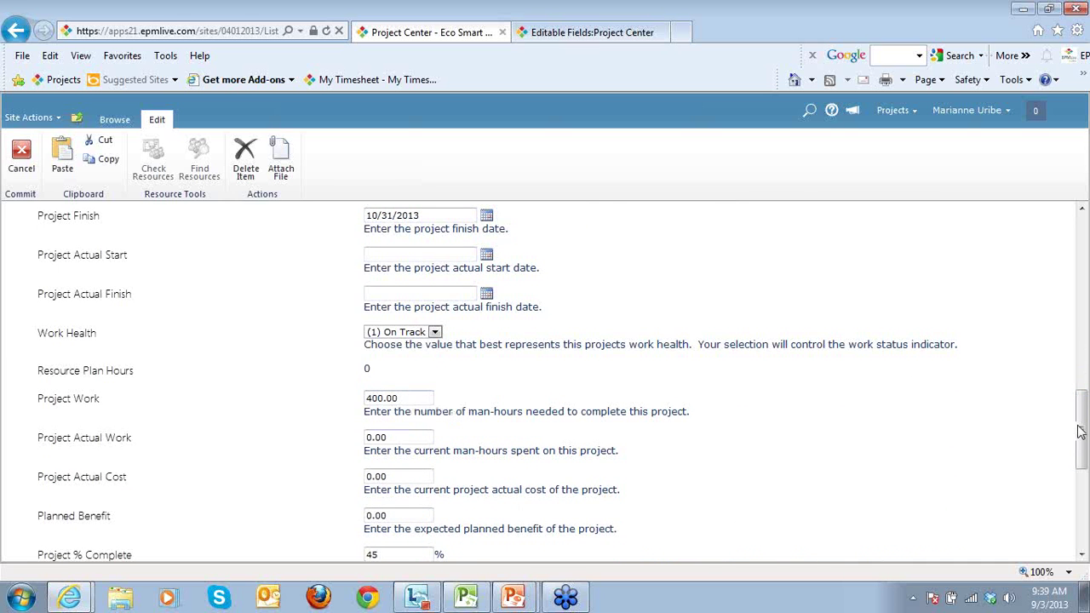
pyautogui.scroll(-4, 733, 409)
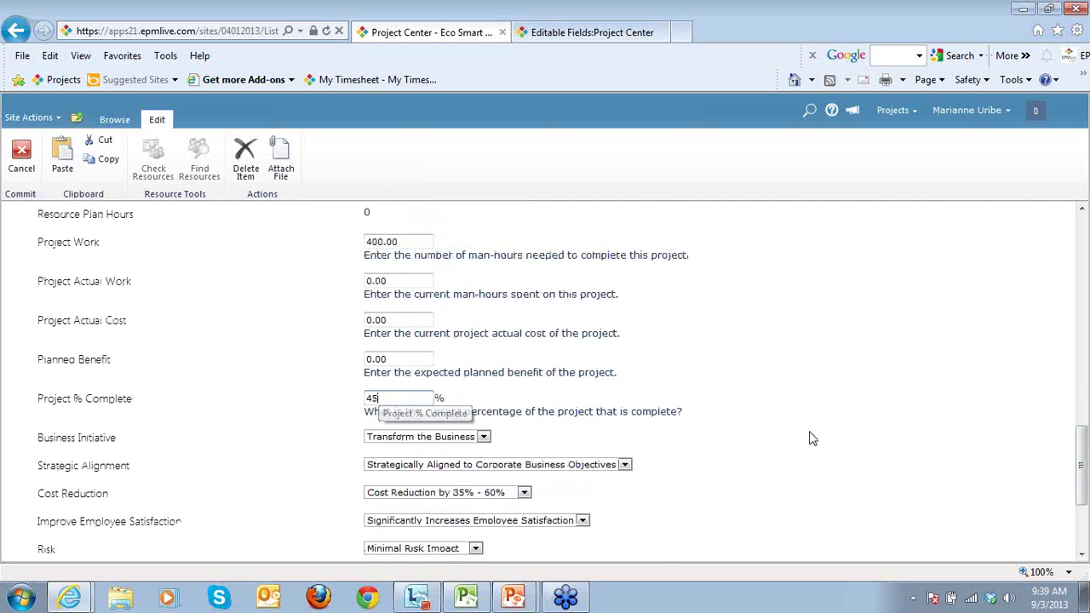
pyautogui.scroll(-5, 1082, 466)
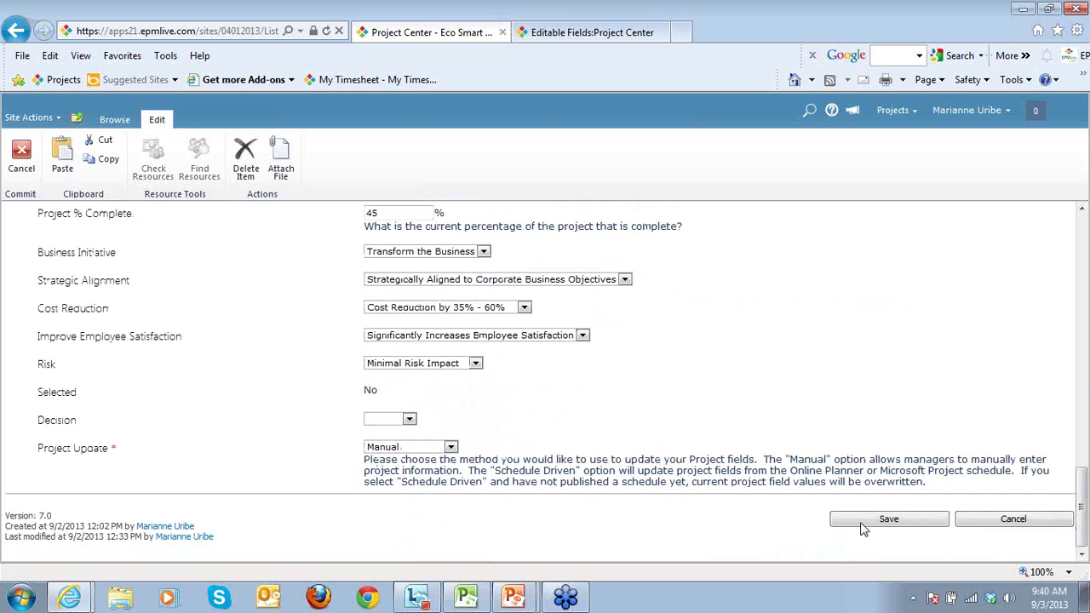
pyautogui.click(1013, 519)
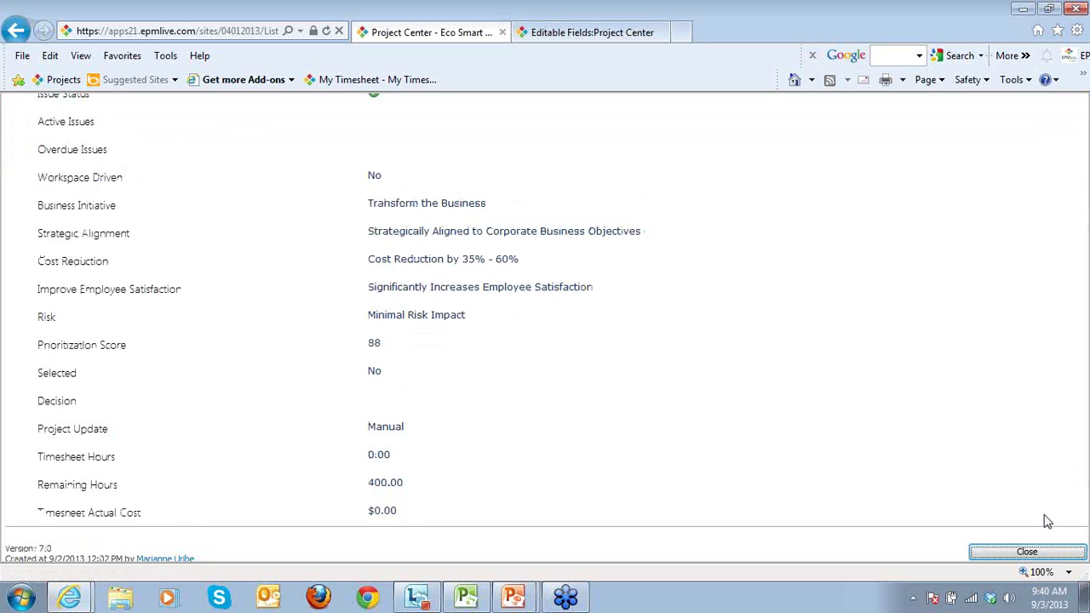
pyautogui.click(1038, 212)
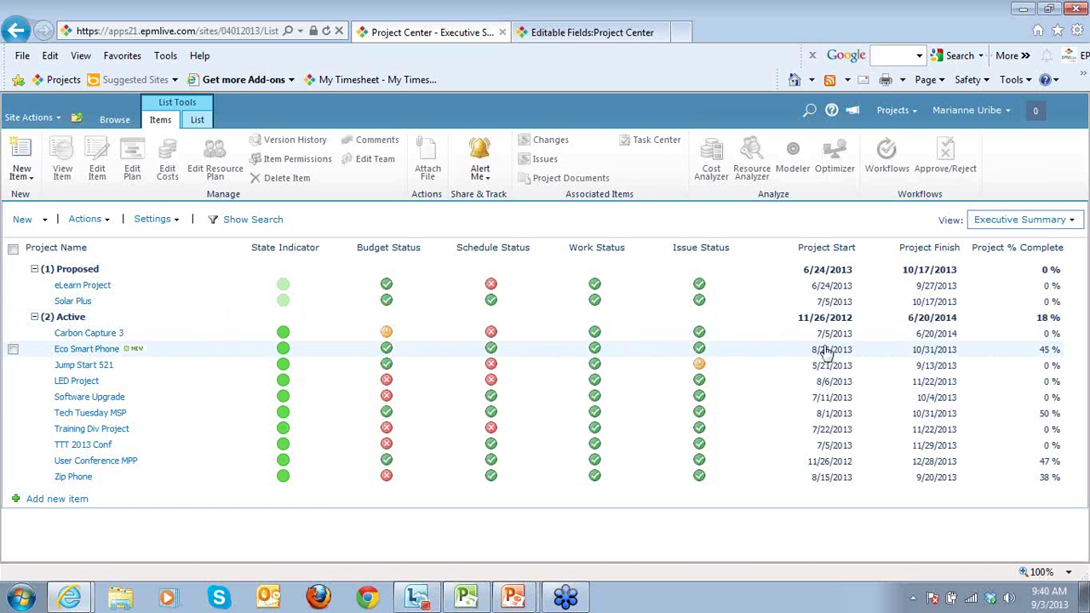
# Examine the Project Center's Editable Fields settings, focusing on the edit conditions from Project % Complete through Project Work
pyautogui.click(601, 34)
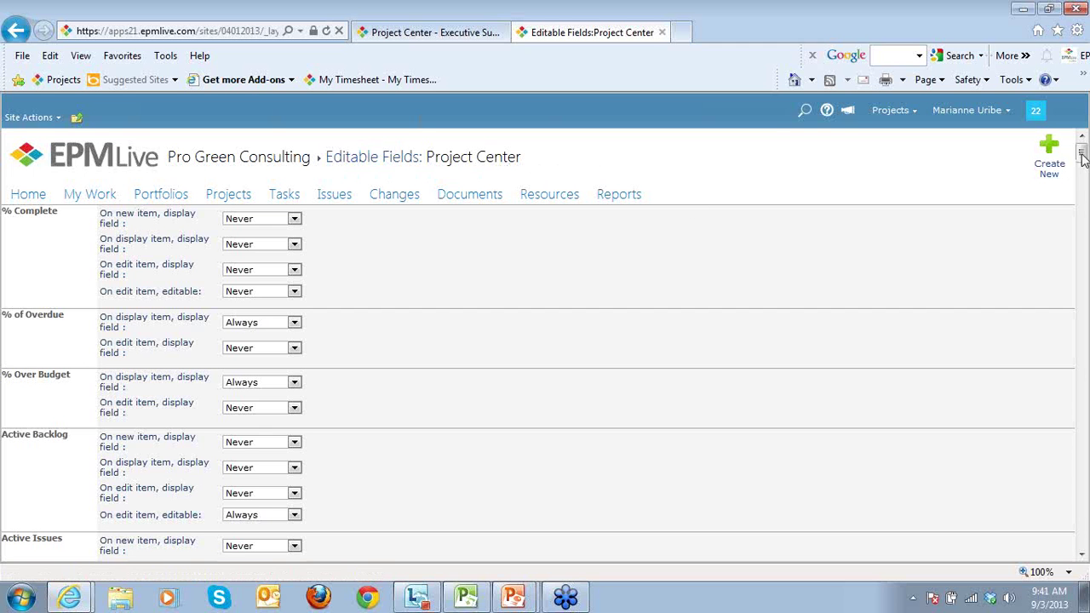
pyautogui.scroll(-3, 1081, 157)
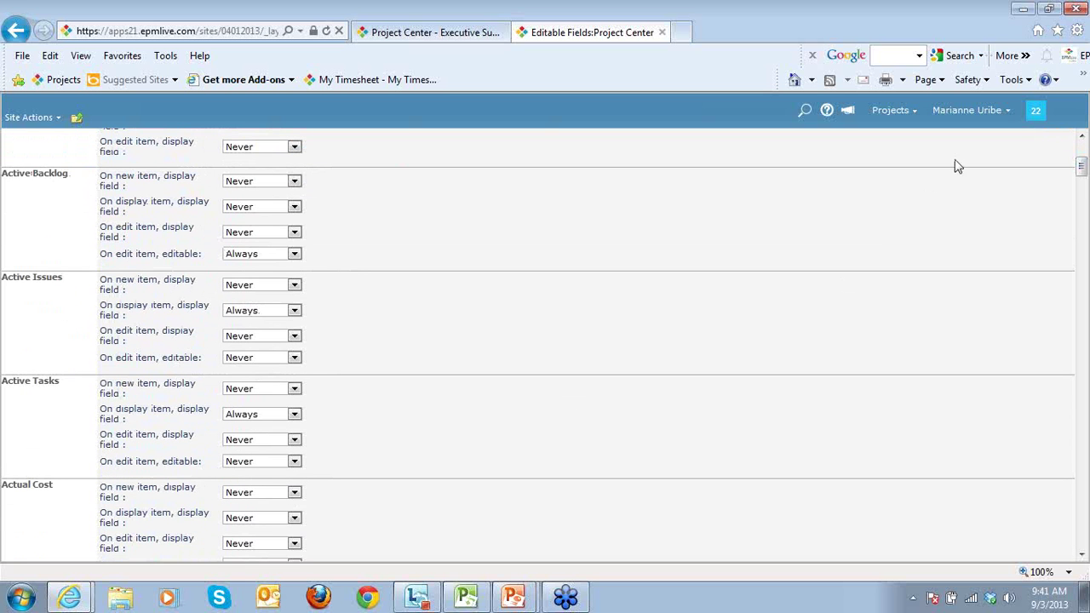
pyautogui.moveTo(1082, 168); pyautogui.dragTo(1081, 356)
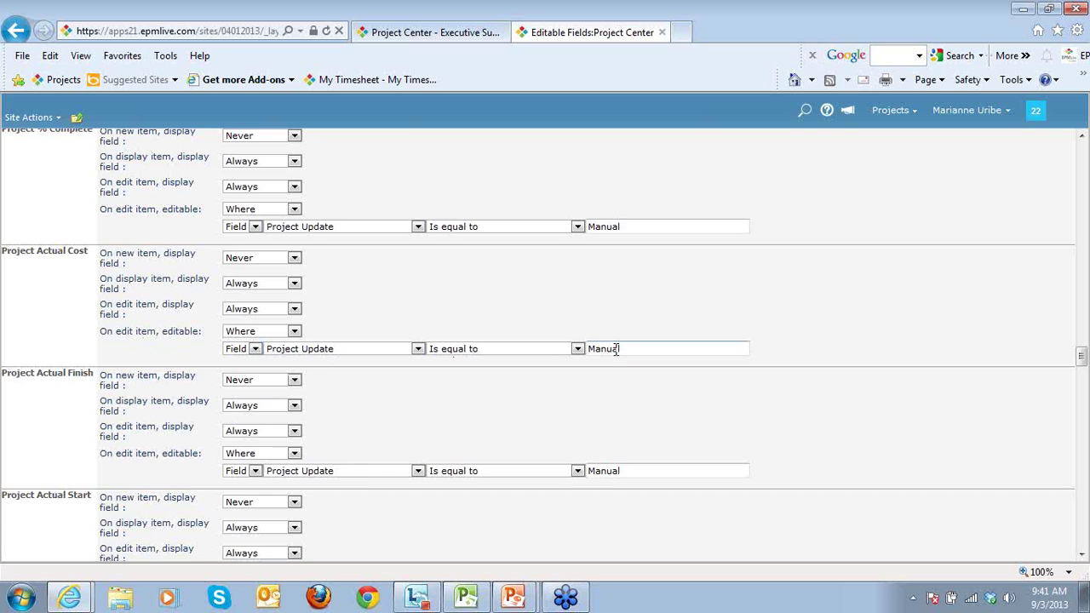
pyautogui.scroll(1, 618, 351)
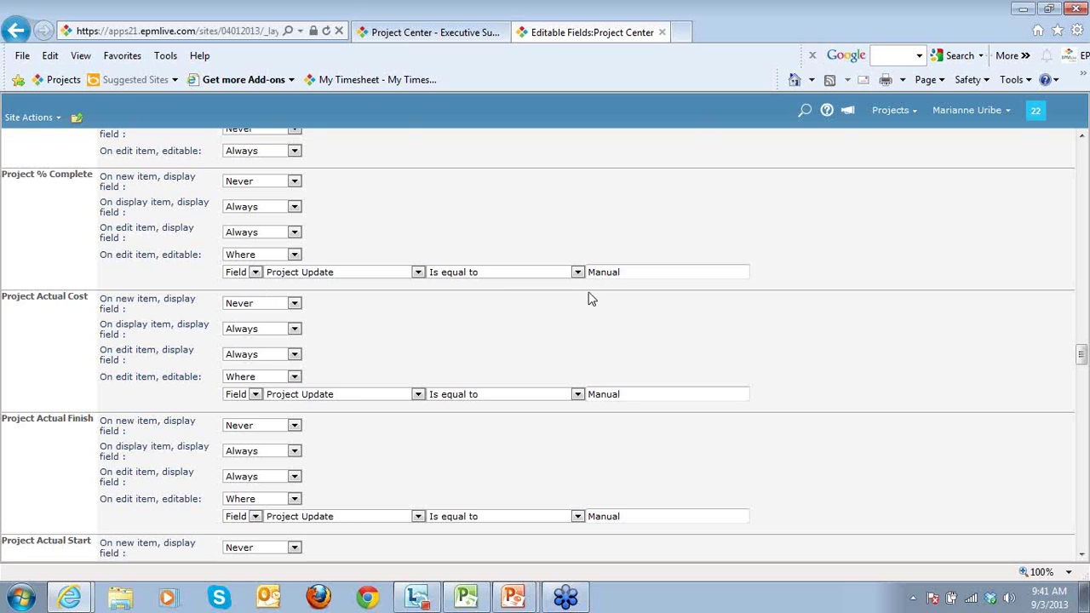
pyautogui.scroll(-1, 567, 447)
pyautogui.scroll(-5, 569, 447)
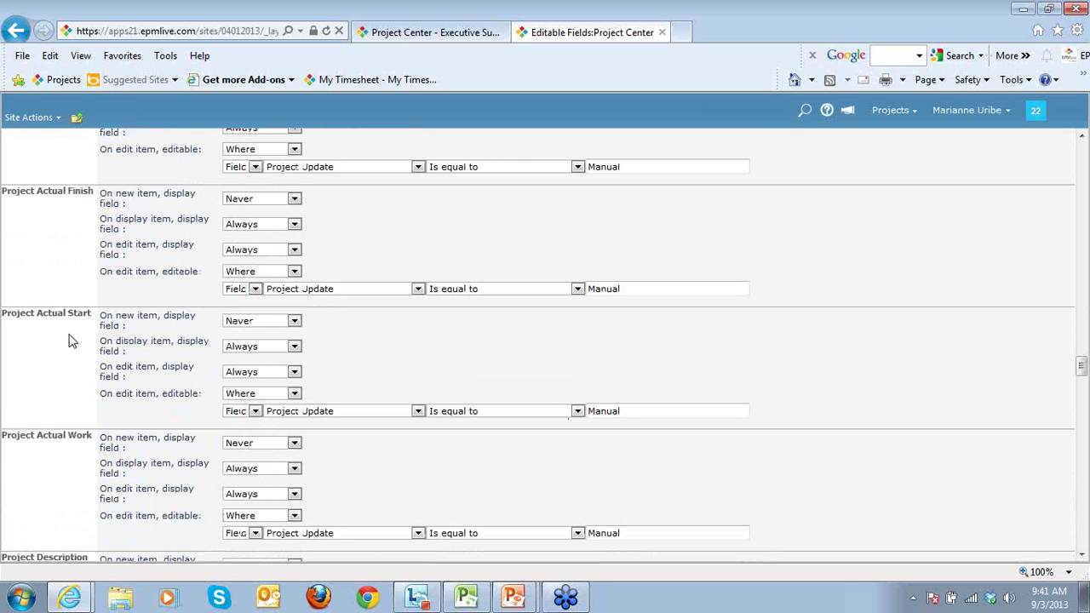
pyautogui.scroll(-3, 71, 341)
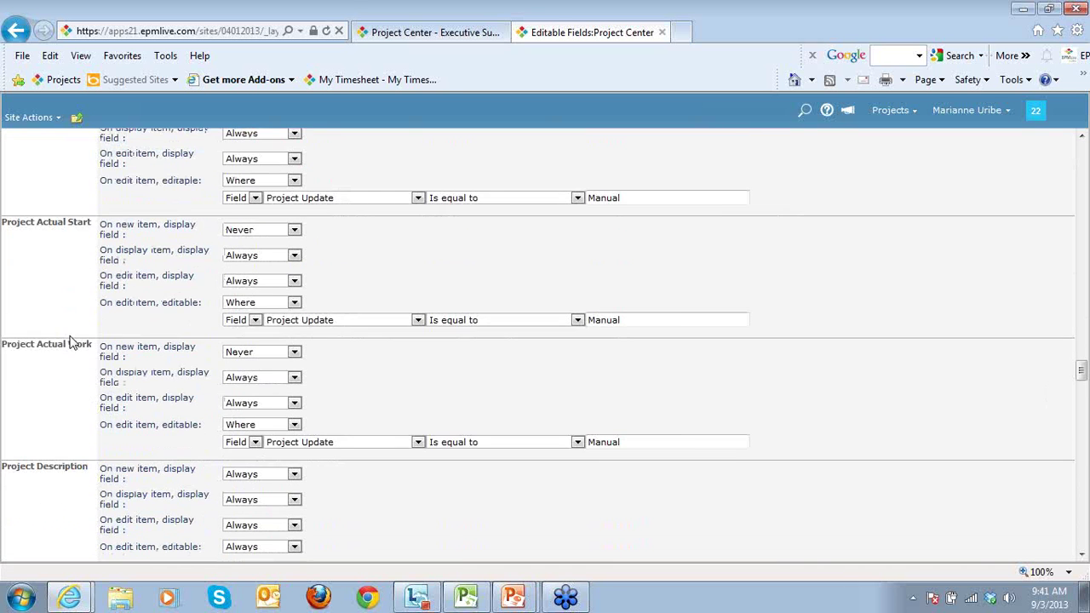
pyautogui.scroll(-8, 71, 341)
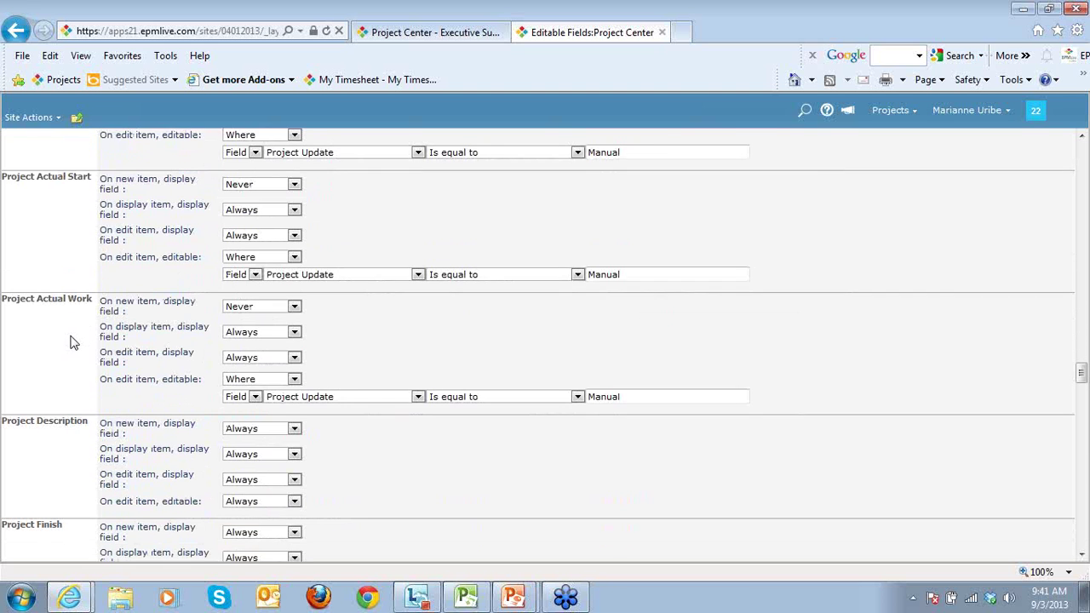
pyautogui.scroll(-3, 75, 342)
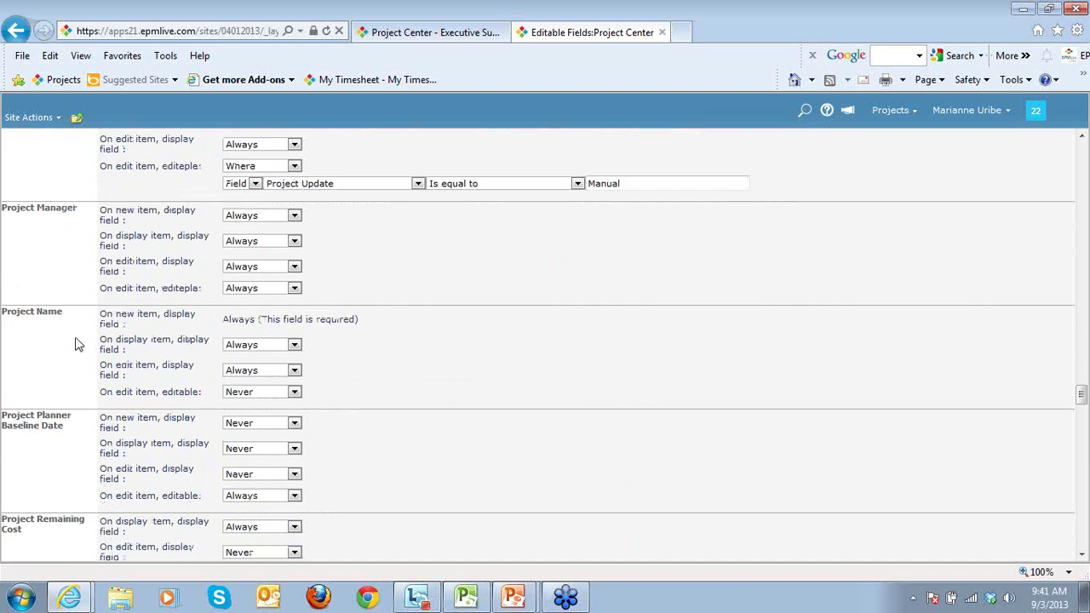
pyautogui.scroll(-10, 75, 344)
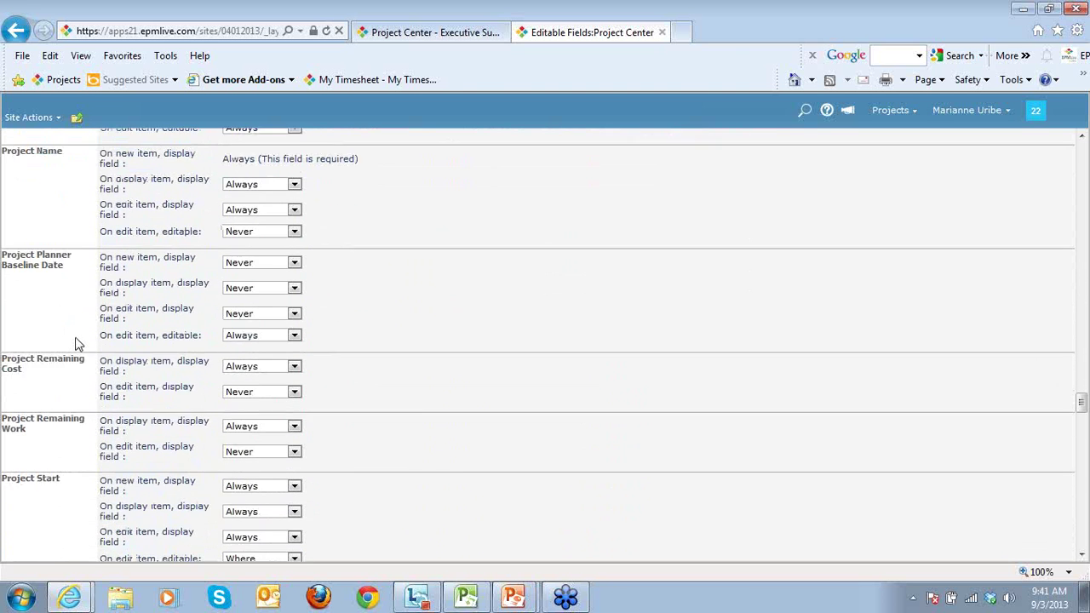
pyautogui.scroll(-7, 84, 363)
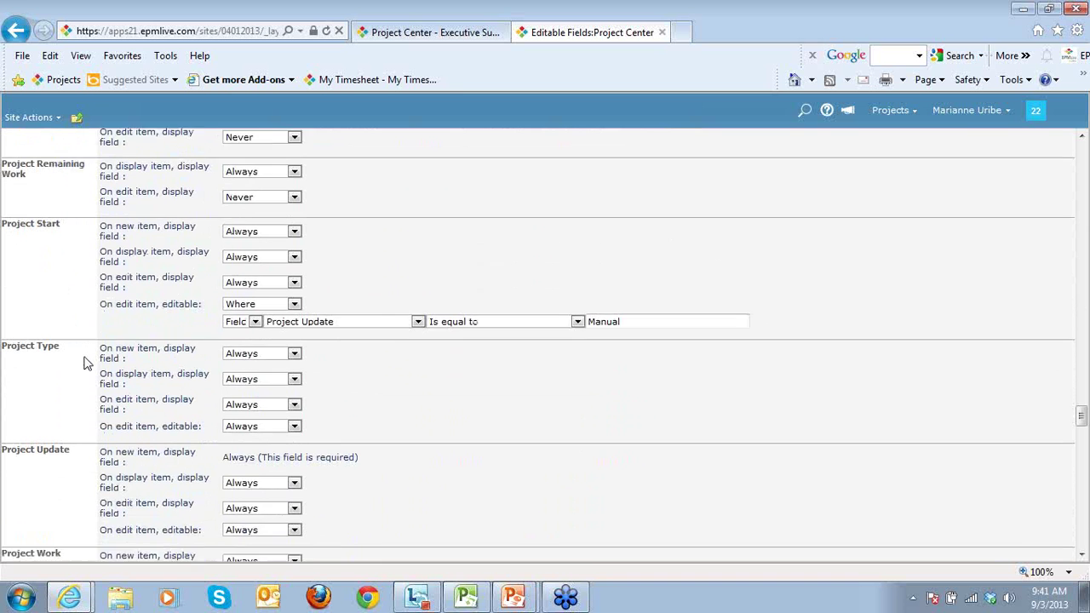
pyautogui.scroll(-9, 83, 362)
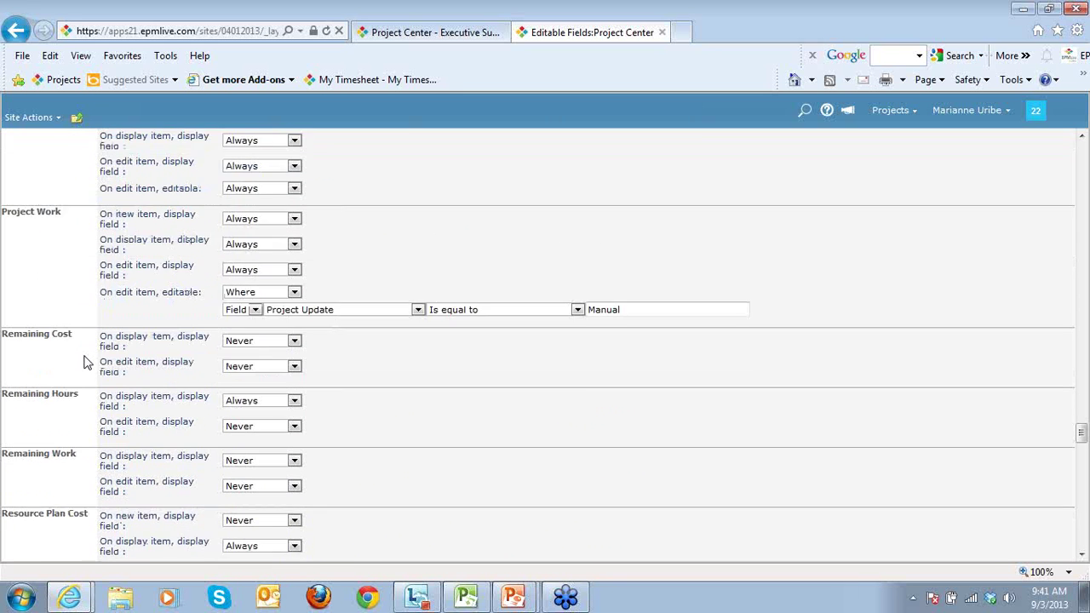
# Look back over the earlier field settings and return to the Project Center's Executive Summary list
pyautogui.scroll(20, 83, 363)
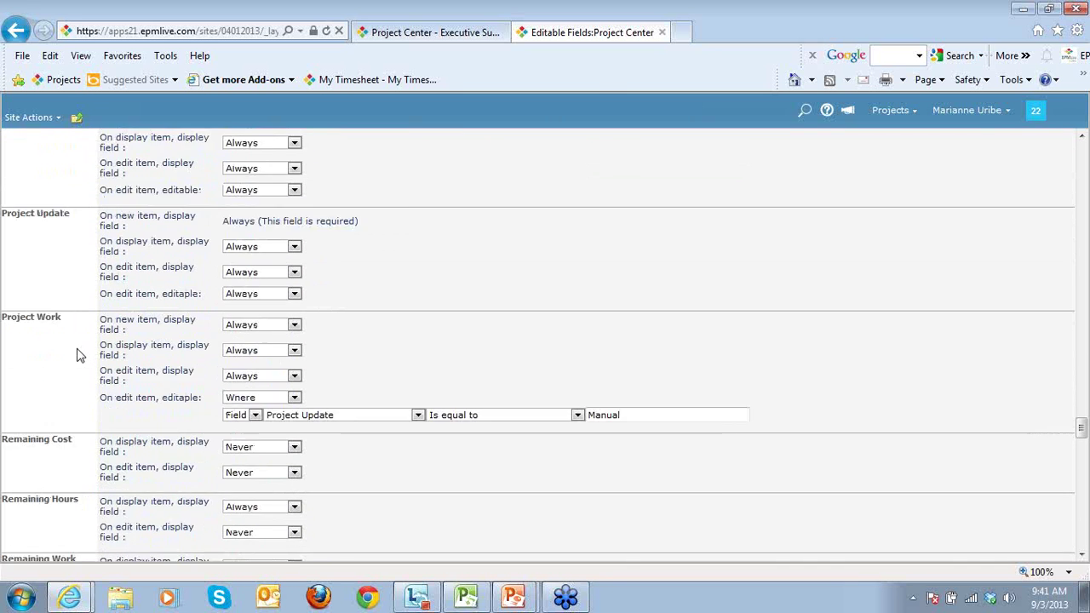
pyautogui.scroll(20, 72, 343)
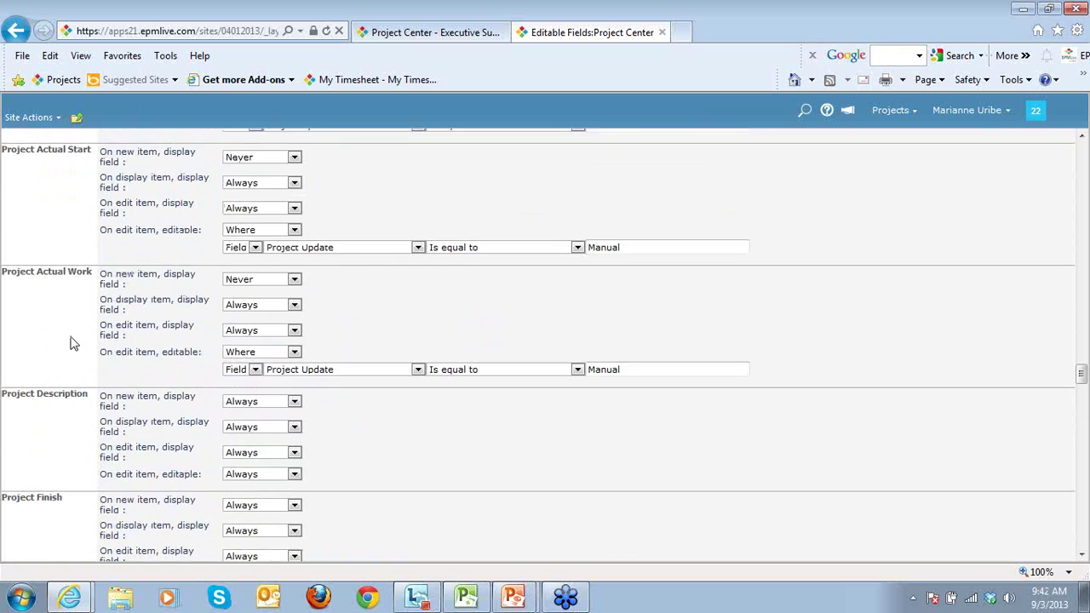
pyautogui.scroll(20, 72, 342)
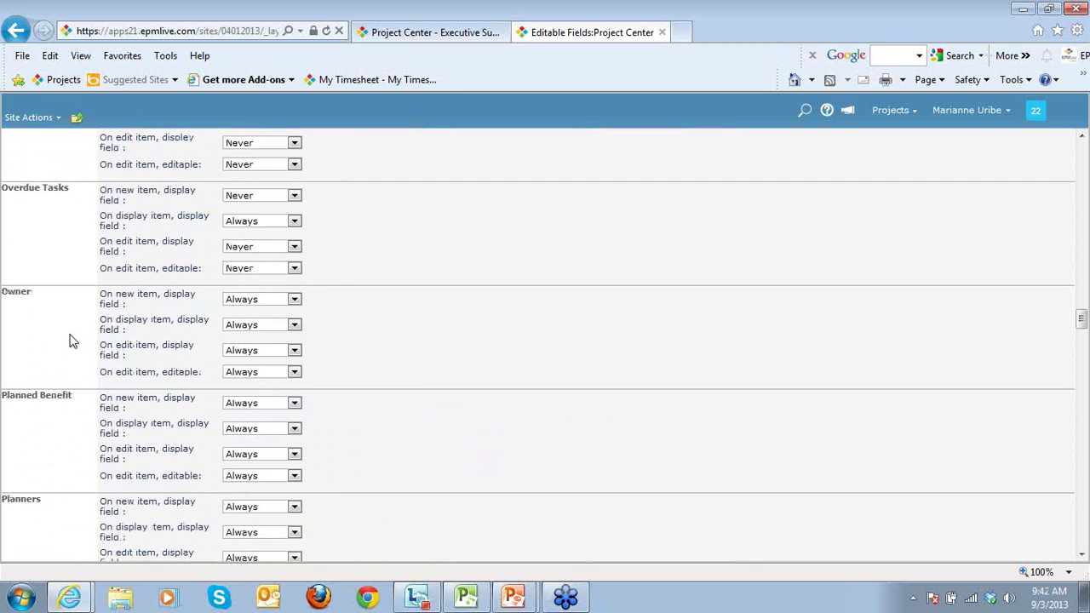
pyautogui.scroll(15, 73, 337)
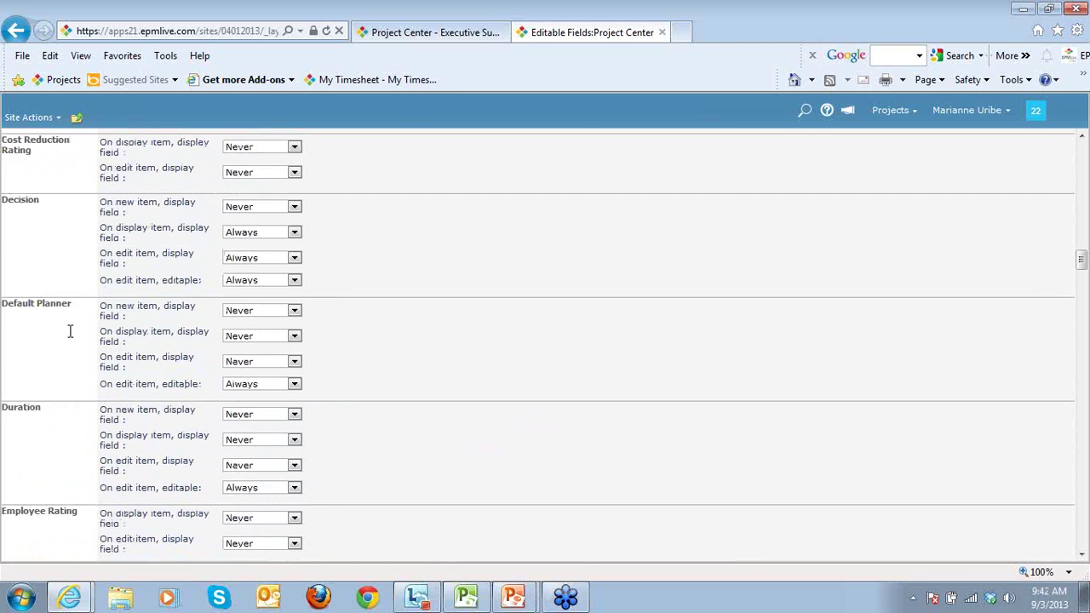
pyautogui.click(430, 39)
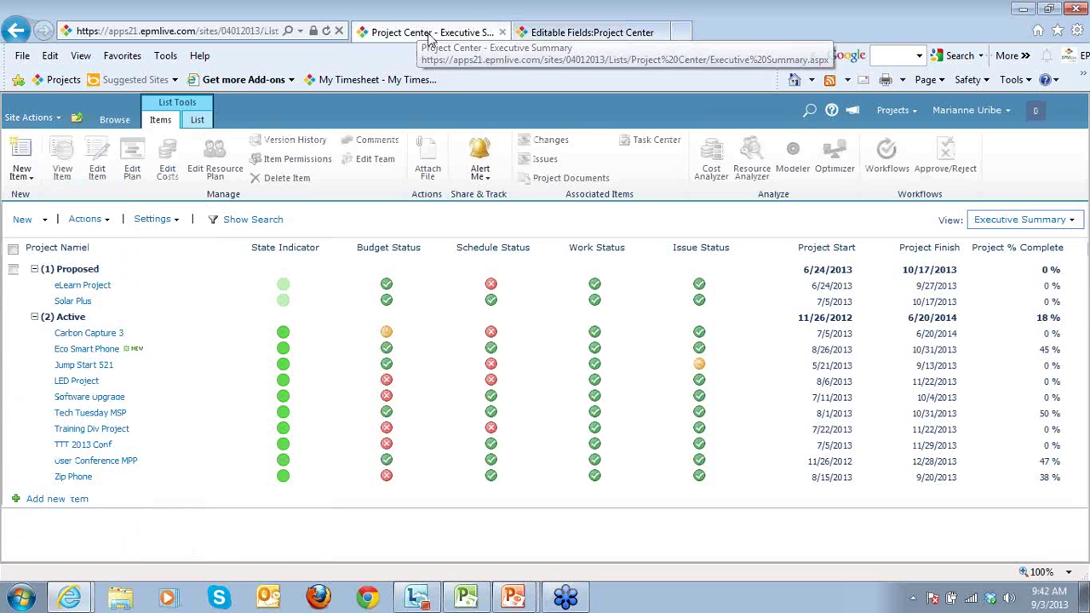
# Open Eco Smart Phone's plan in the online Project Planner, examine the task dates, work and % Complete, and close the plan
pyautogui.moveTo(195, 356)
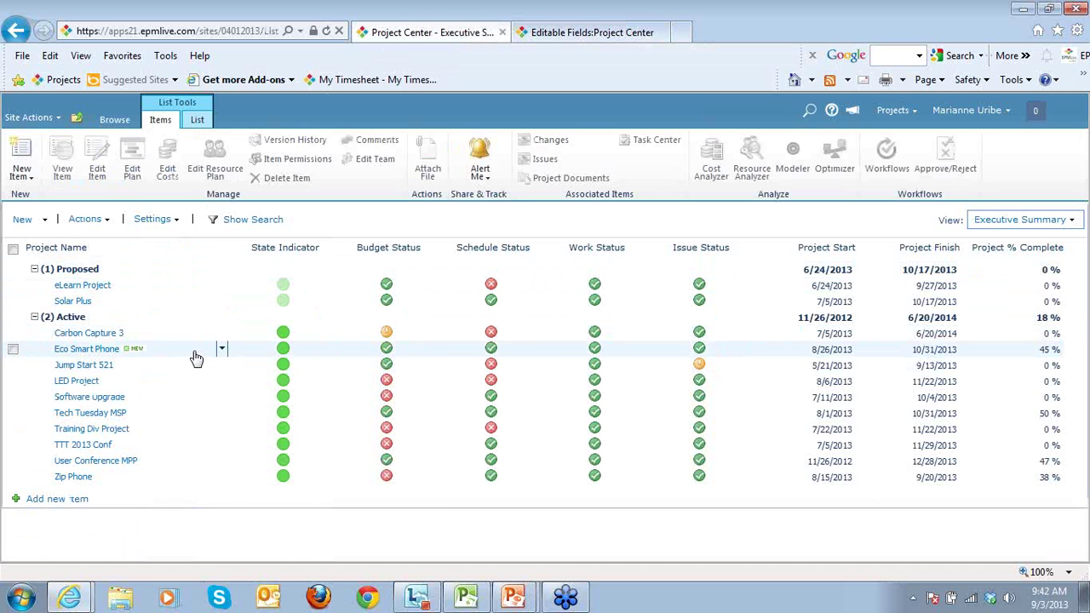
pyautogui.click(195, 356)
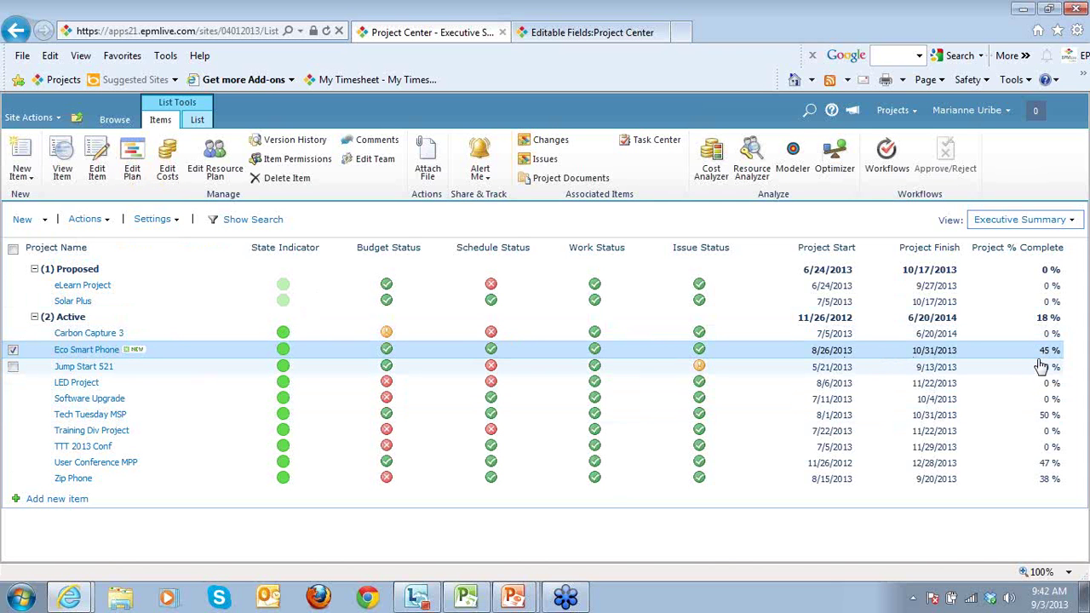
pyautogui.click(133, 170)
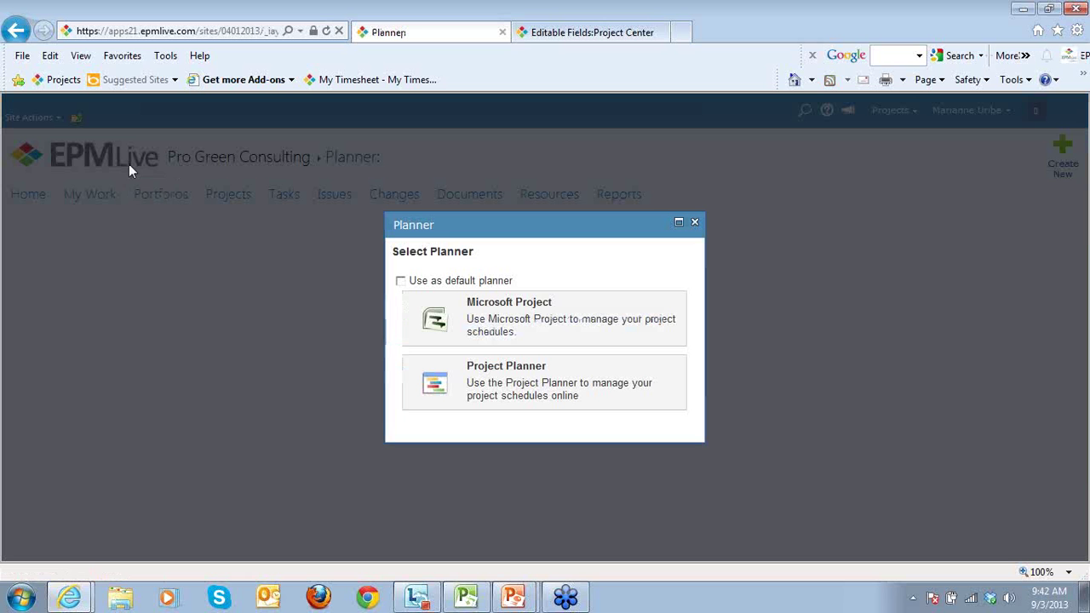
pyautogui.click(518, 389)
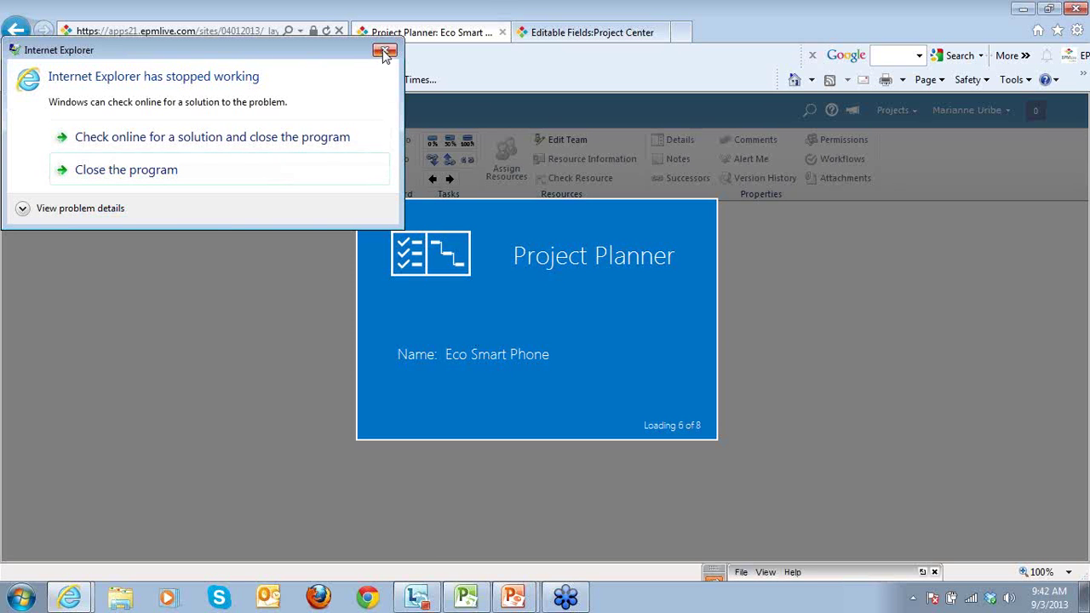
pyautogui.click(328, 138)
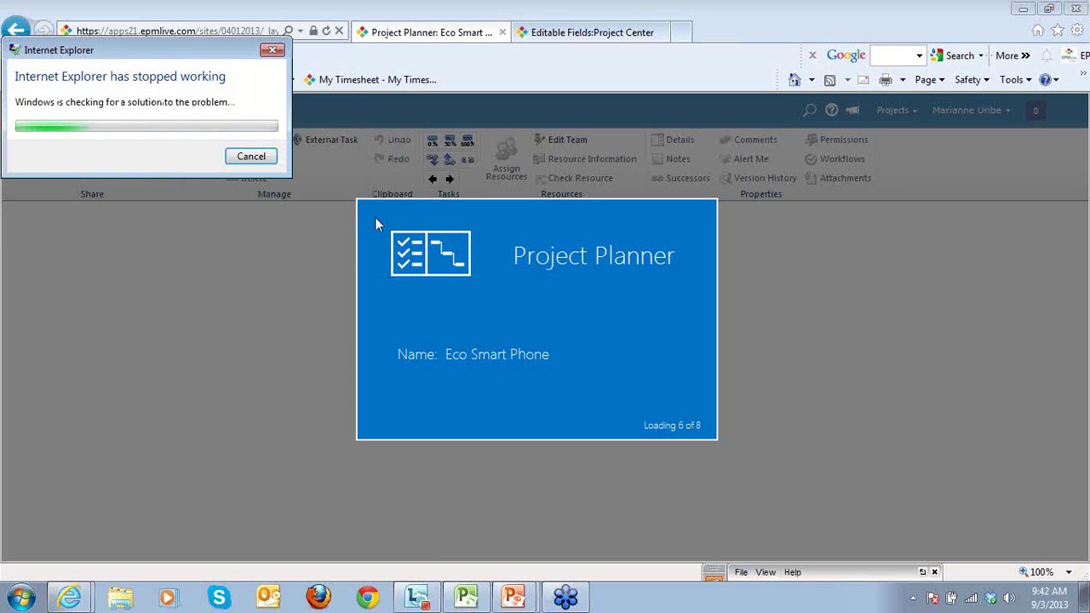
pyautogui.click(272, 50)
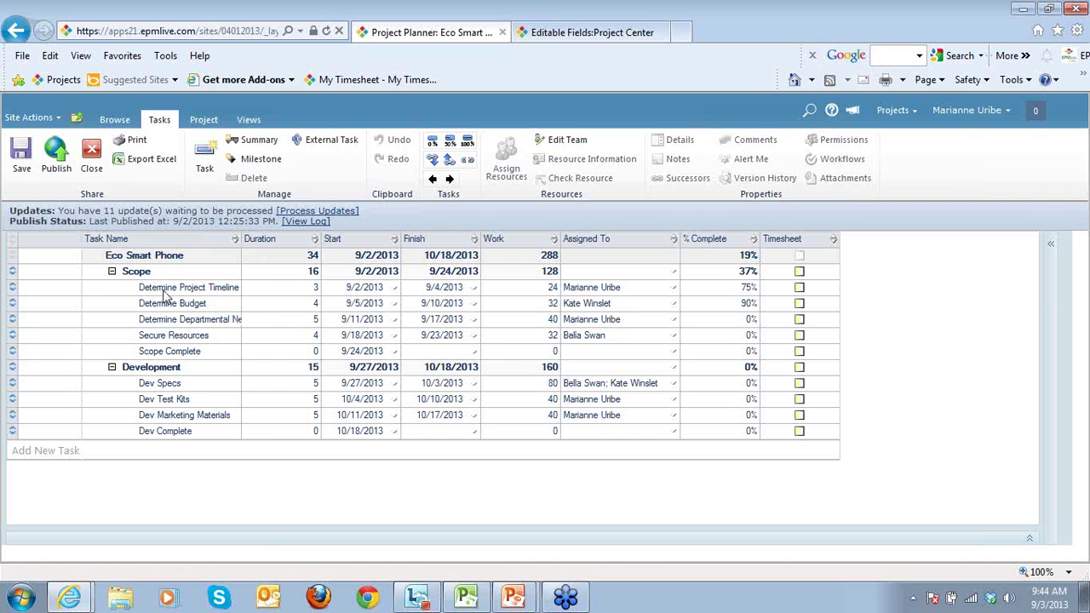
pyautogui.click(92, 157)
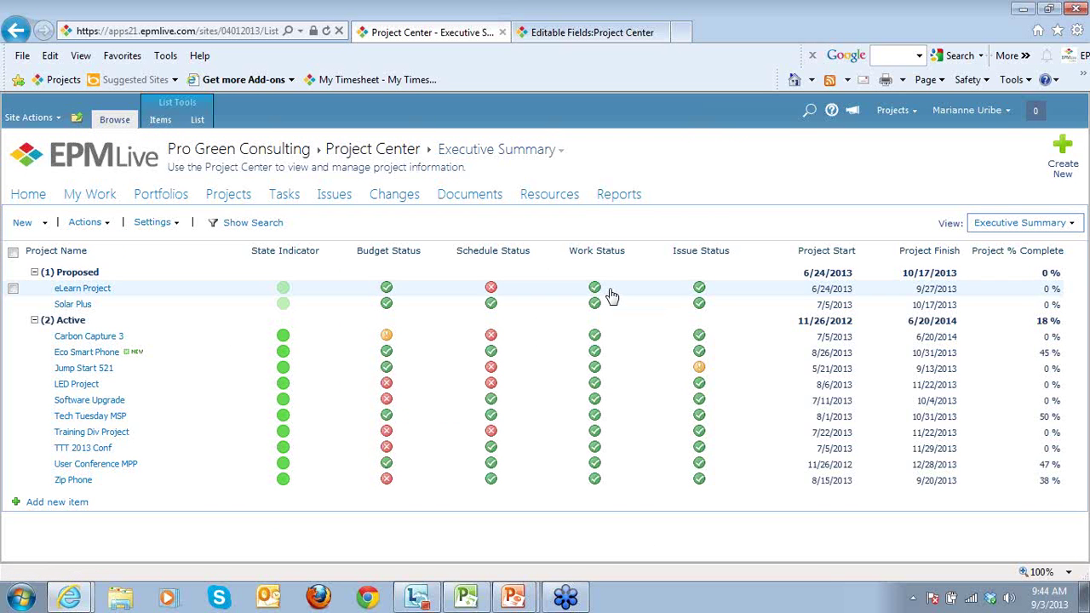
# Open the Project Status Summary report from the General Status folder of the Projects reports under Reporting Services Reports
pyautogui.click(616, 201)
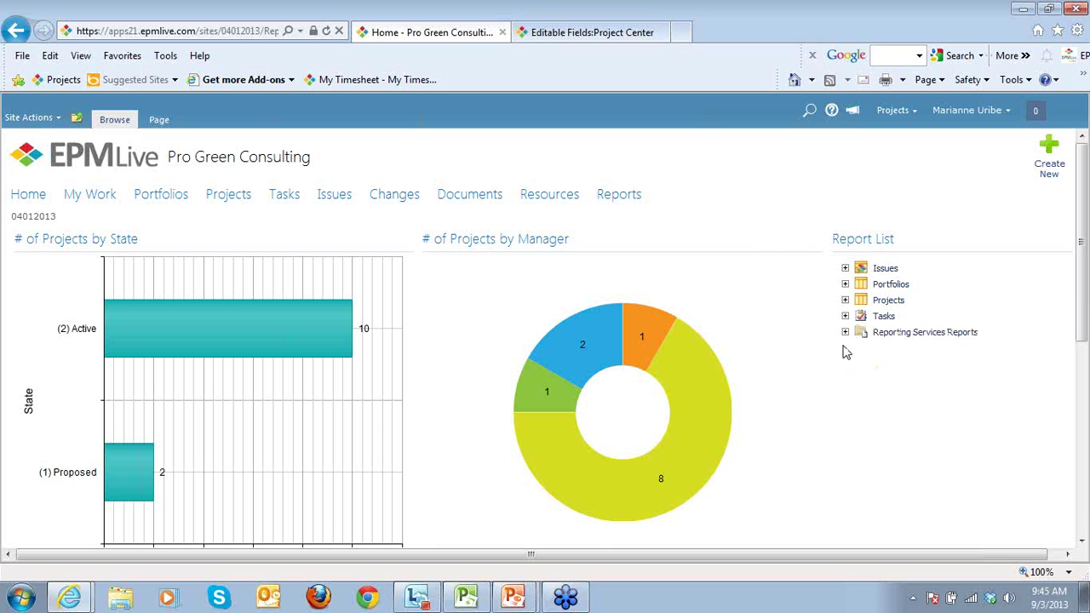
pyautogui.click(846, 333)
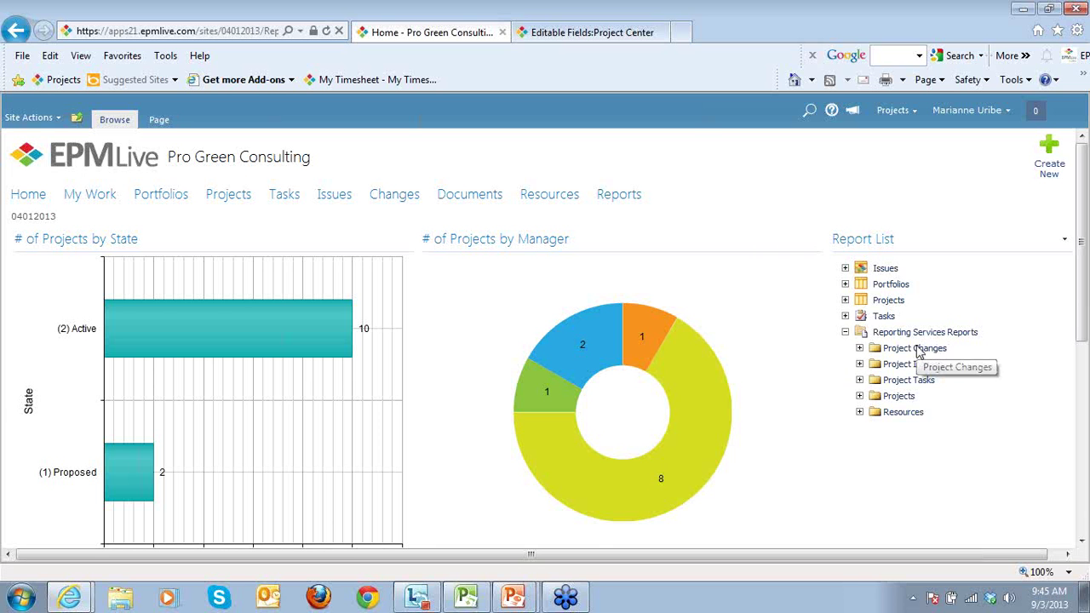
pyautogui.click(859, 396)
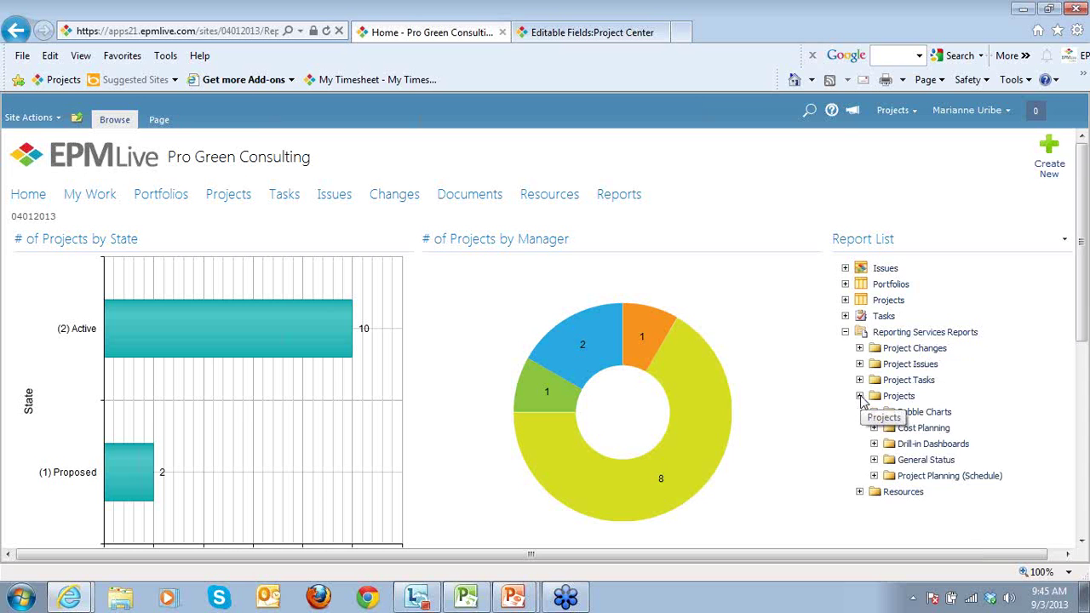
pyautogui.click(873, 460)
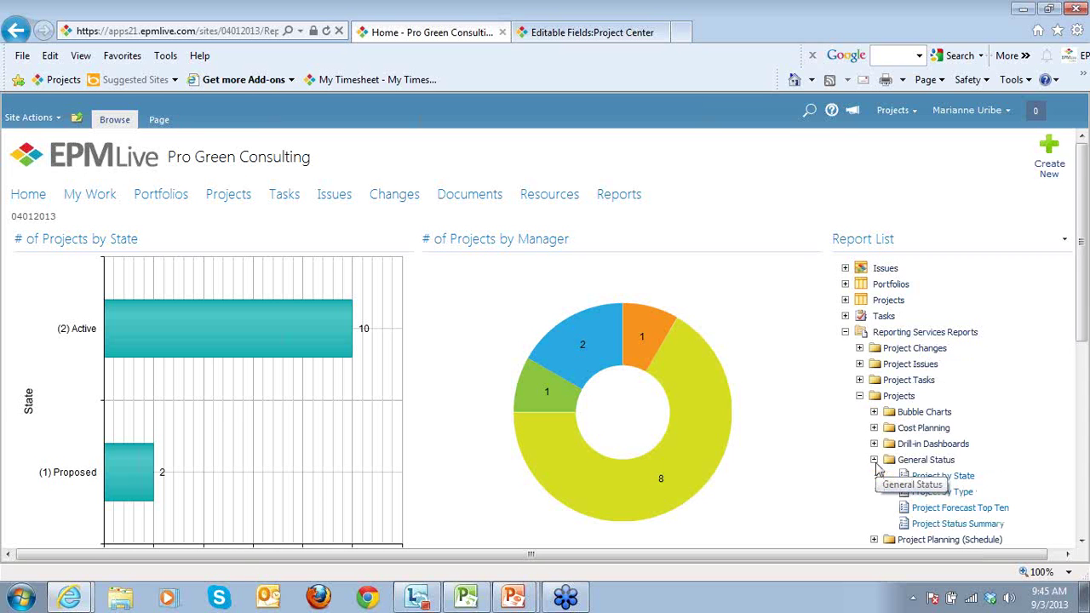
pyautogui.click(952, 526)
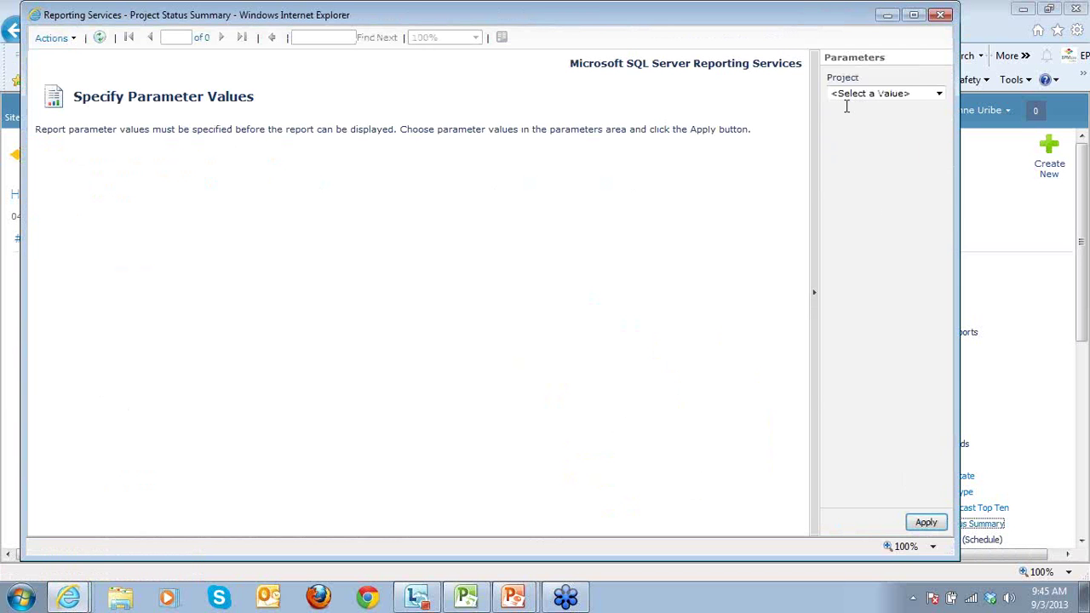
# Run the Project Status Summary report for Eco Smart Phone, examine its schedule and cost status, and close the report
pyautogui.click(939, 95)
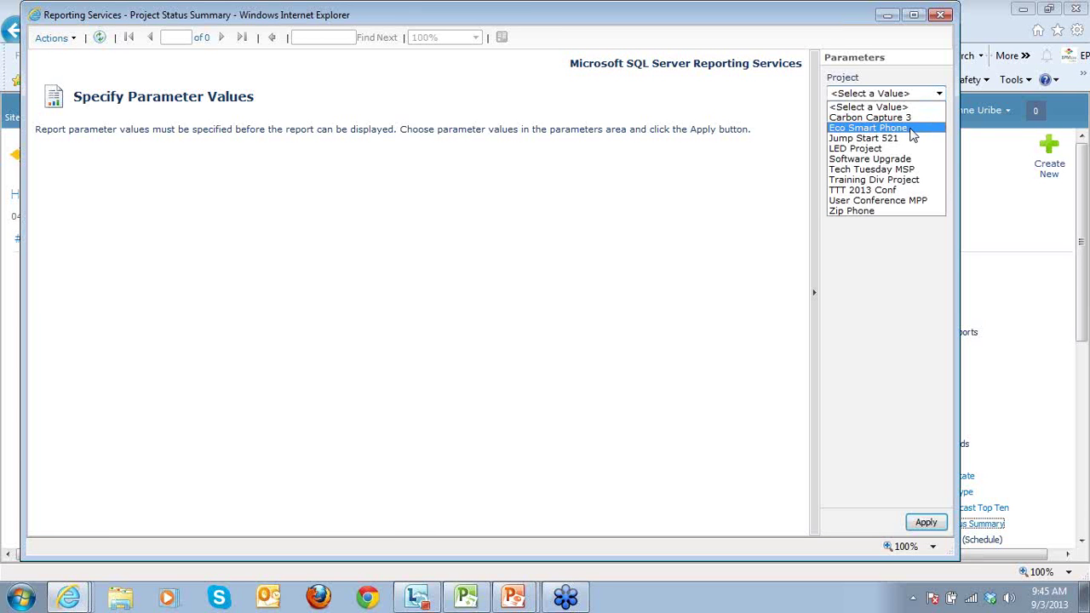
pyautogui.click(912, 133)
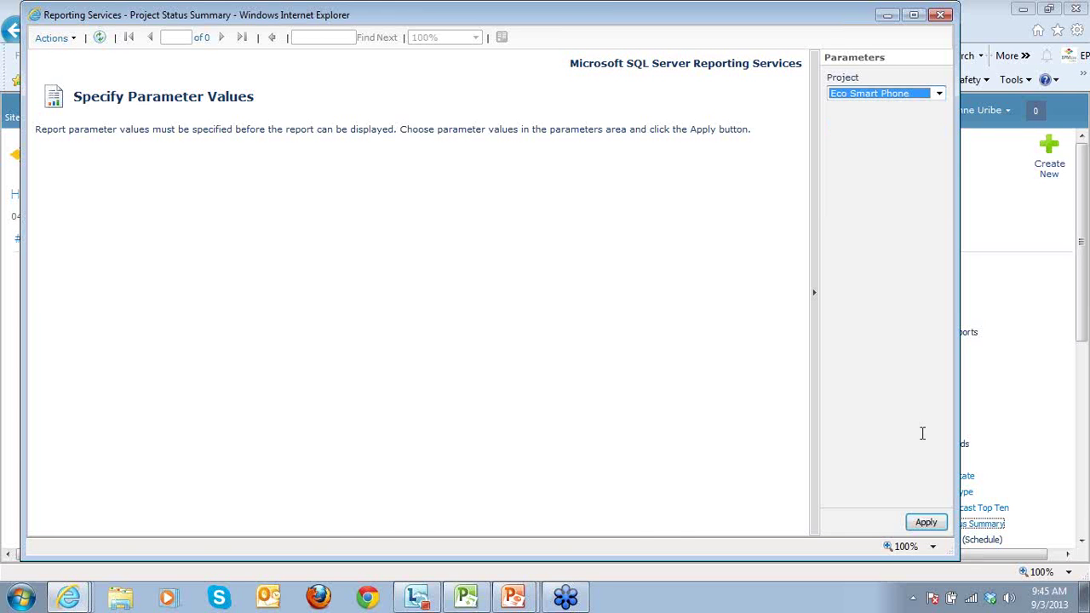
pyautogui.click(926, 523)
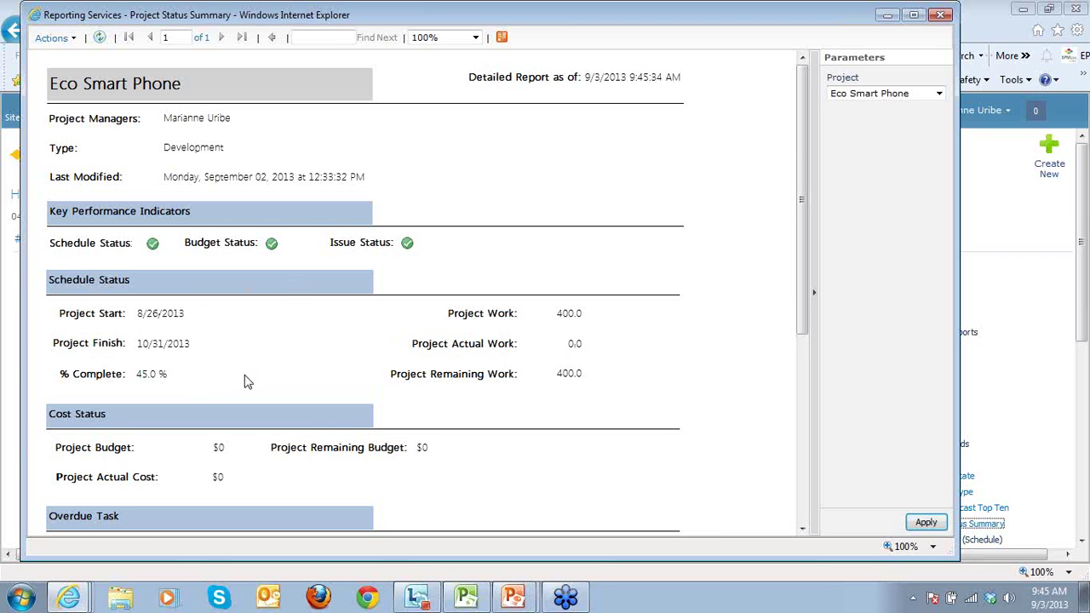
pyautogui.click(940, 17)
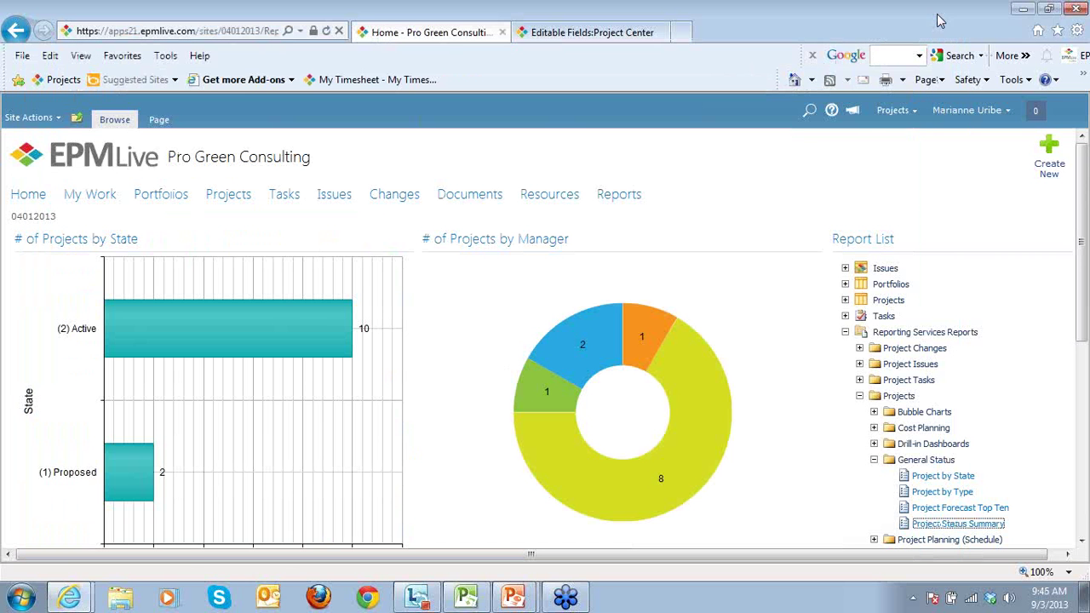
# Set Eco Smart Phone's Project Update field to Schedule Driven in the Project Center and save the item
pyautogui.click(230, 195)
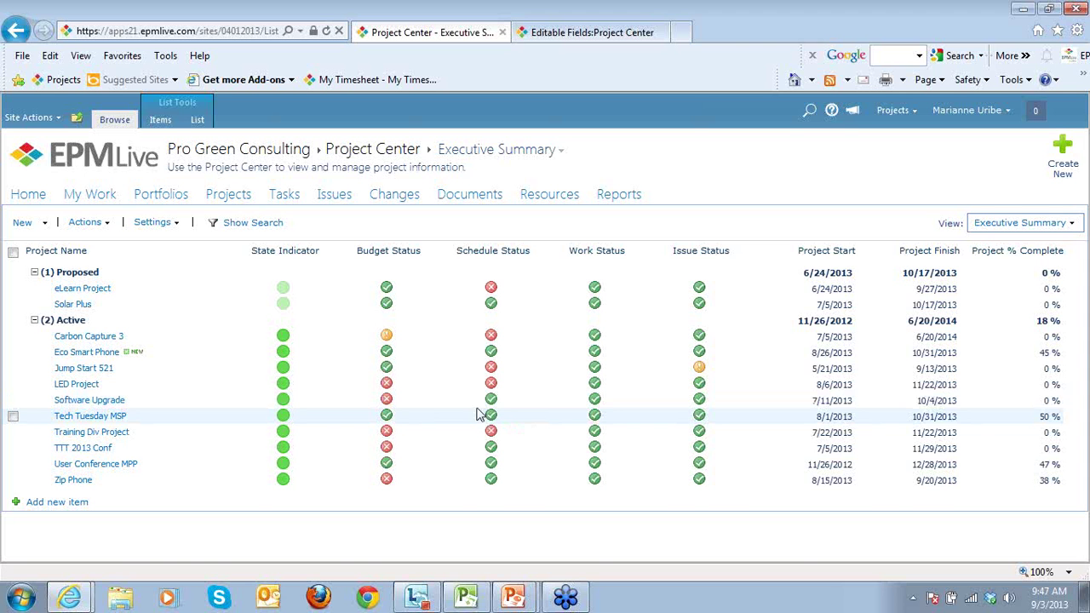
pyautogui.moveTo(215, 355)
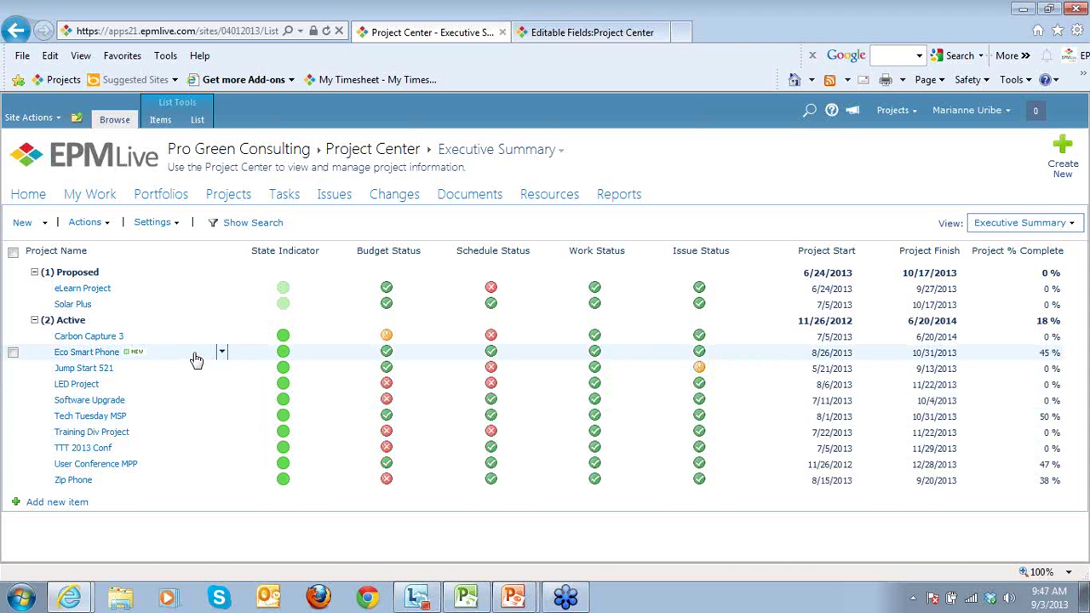
pyautogui.click(204, 355)
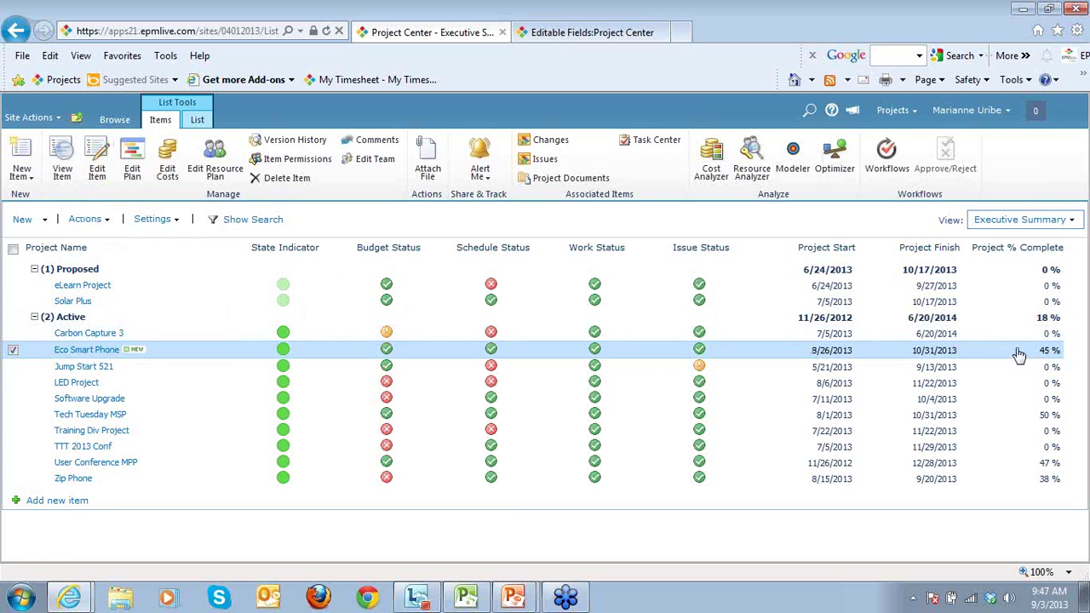
pyautogui.click(97, 162)
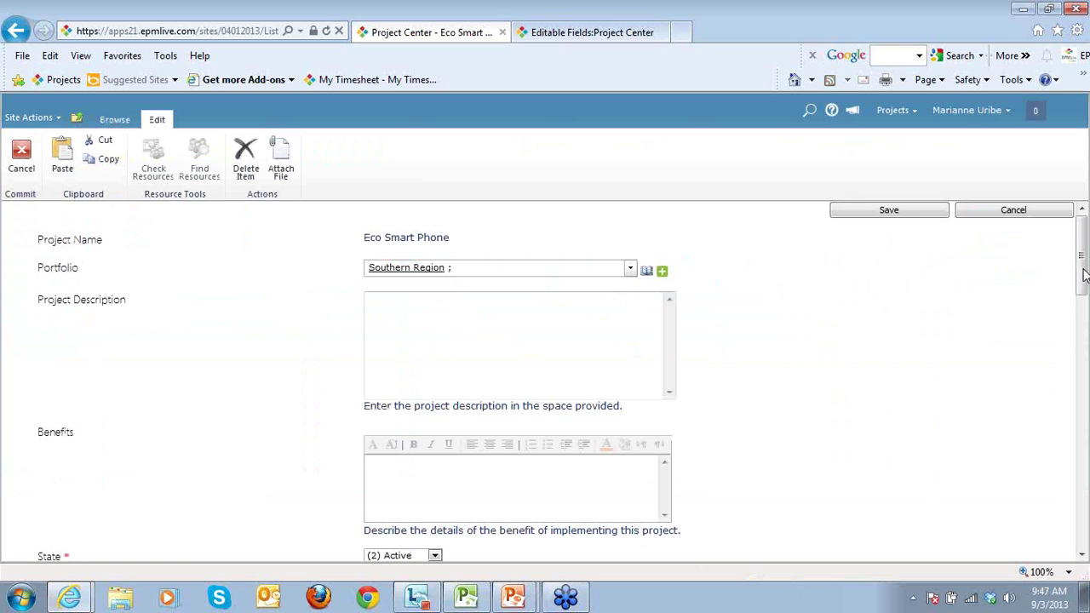
pyautogui.moveTo(1083, 274); pyautogui.dragTo(1085, 364)
pyautogui.scroll(-3, 431, 404)
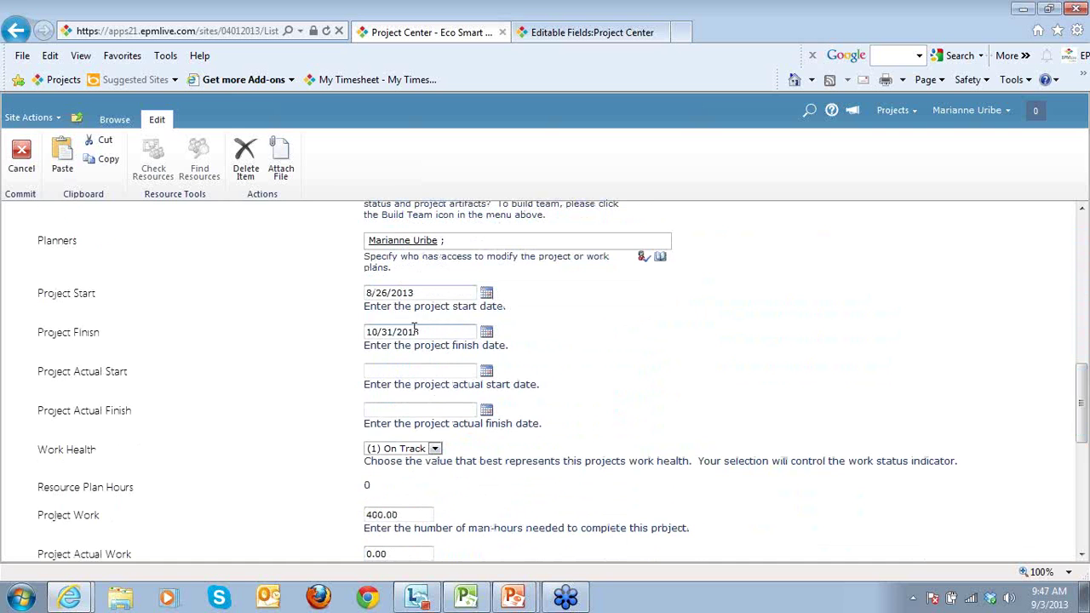
pyautogui.scroll(-6, 451, 458)
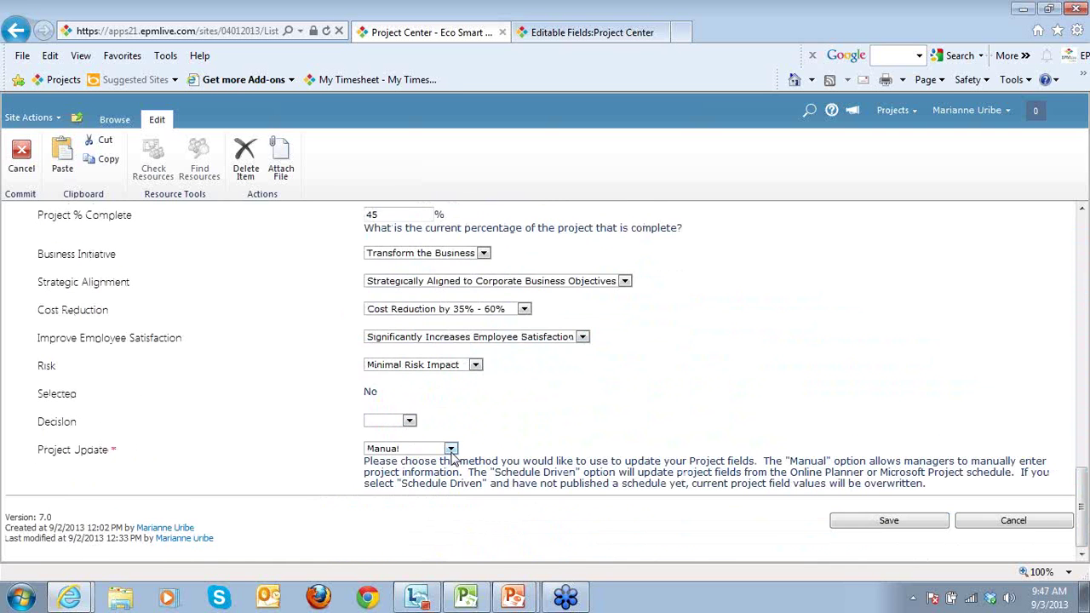
pyautogui.click(451, 454)
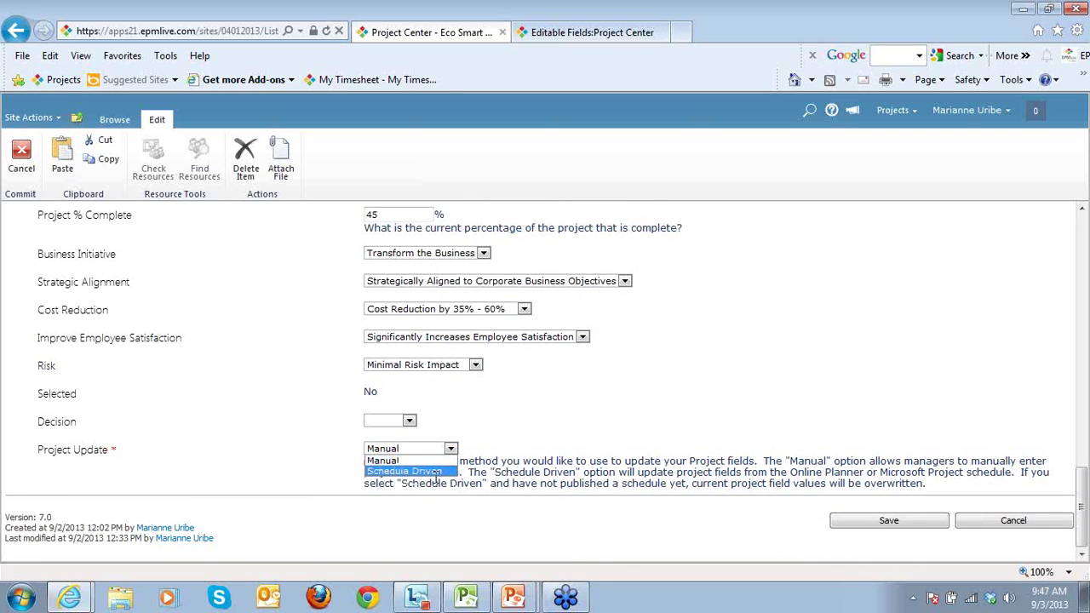
pyautogui.click(437, 473)
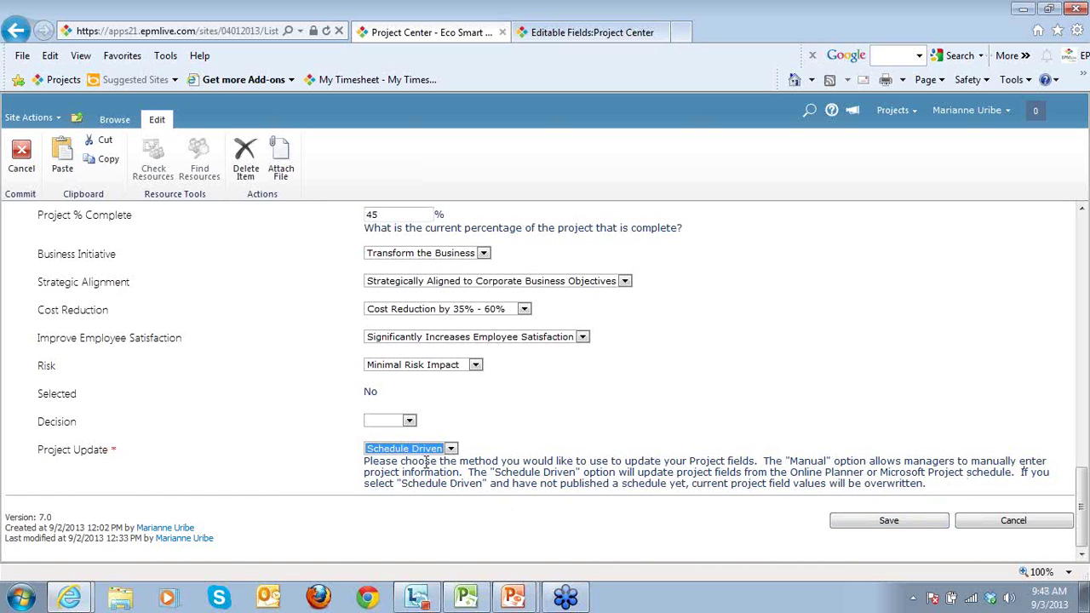
pyautogui.click(882, 521)
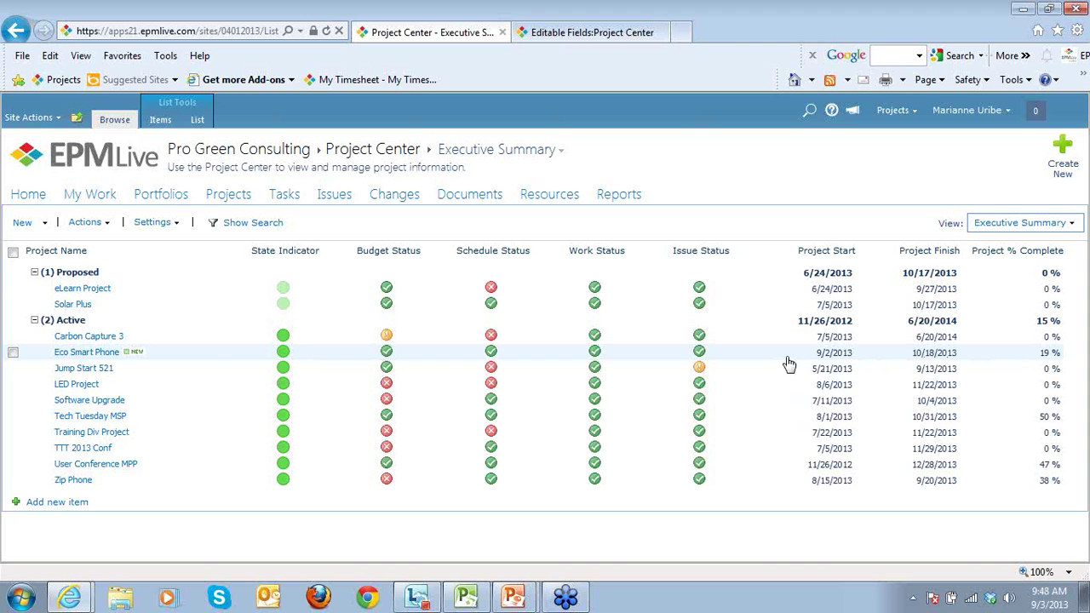
# Reopen Eco Smart Phone's edit form, examine its date, work, cost, % Complete and Project Update fields, and leave without saving
pyautogui.click(203, 355)
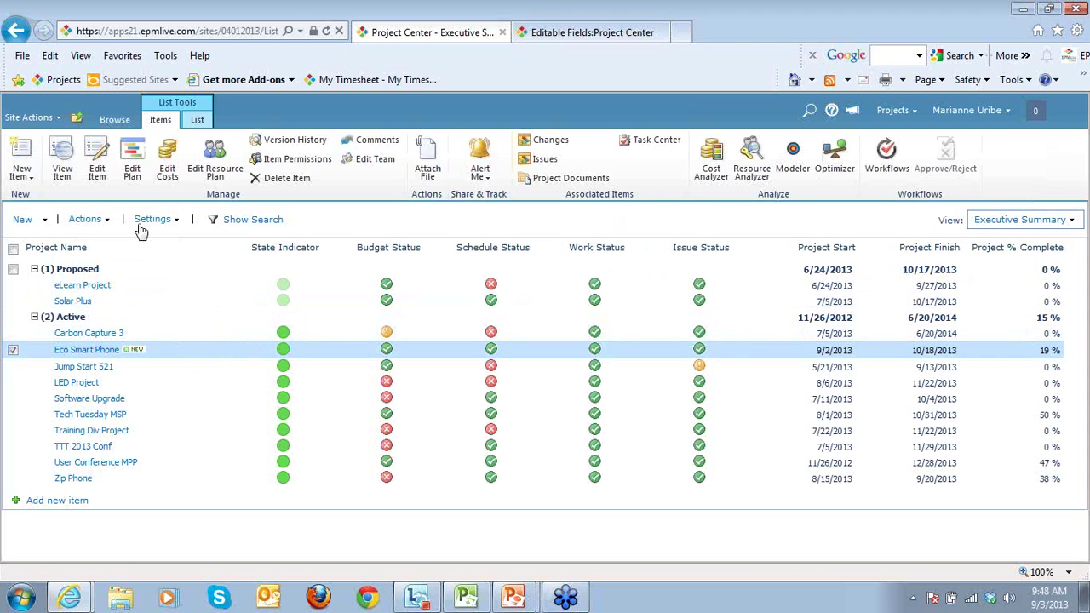
pyautogui.click(98, 170)
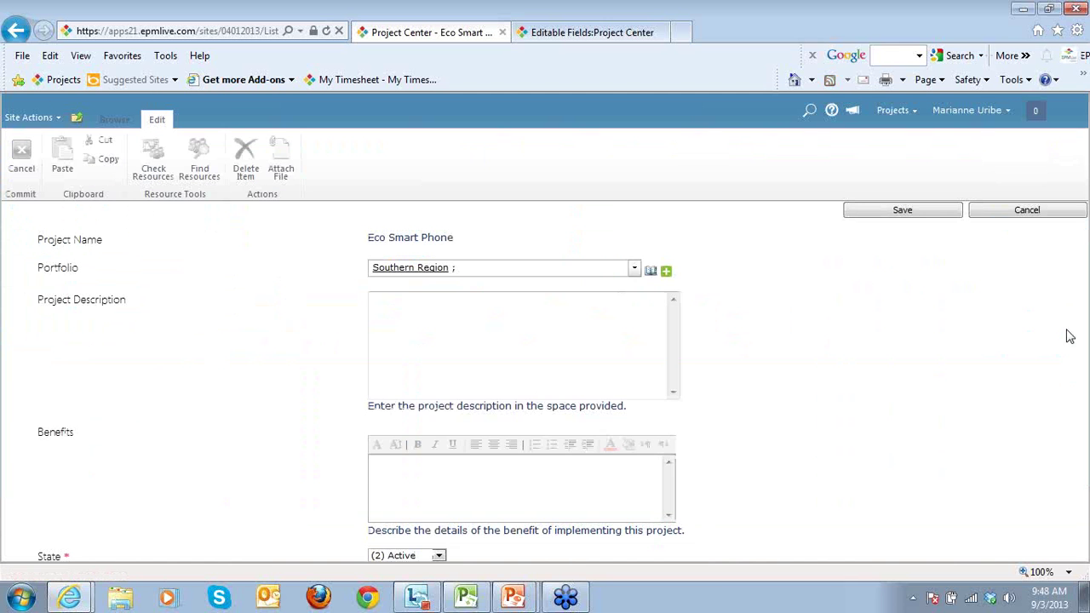
pyautogui.moveTo(1083, 273); pyautogui.dragTo(1083, 403)
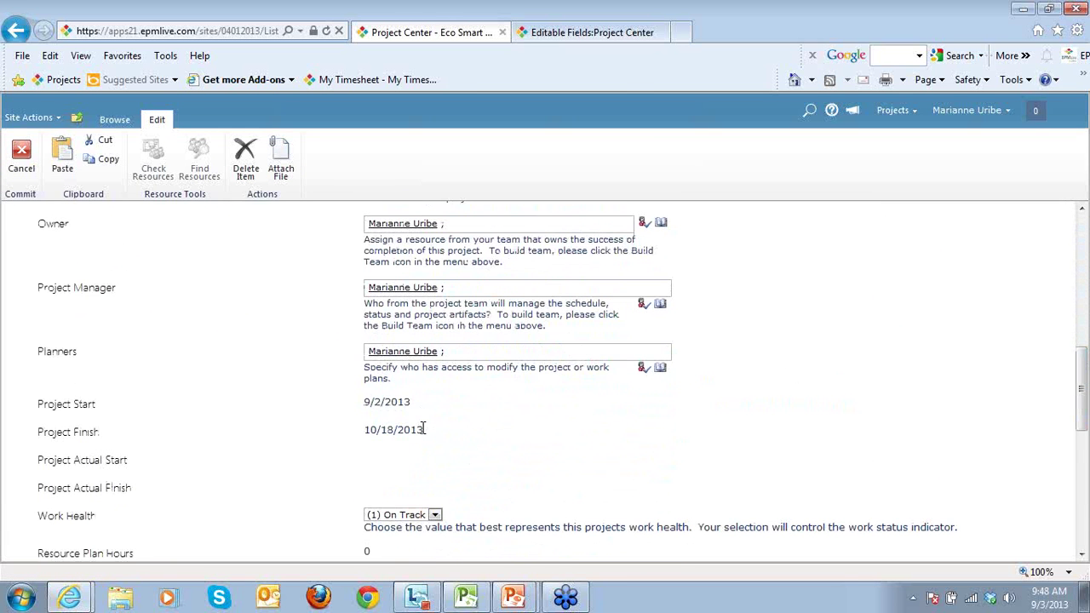
pyautogui.moveTo(1084, 410); pyautogui.dragTo(1085, 487)
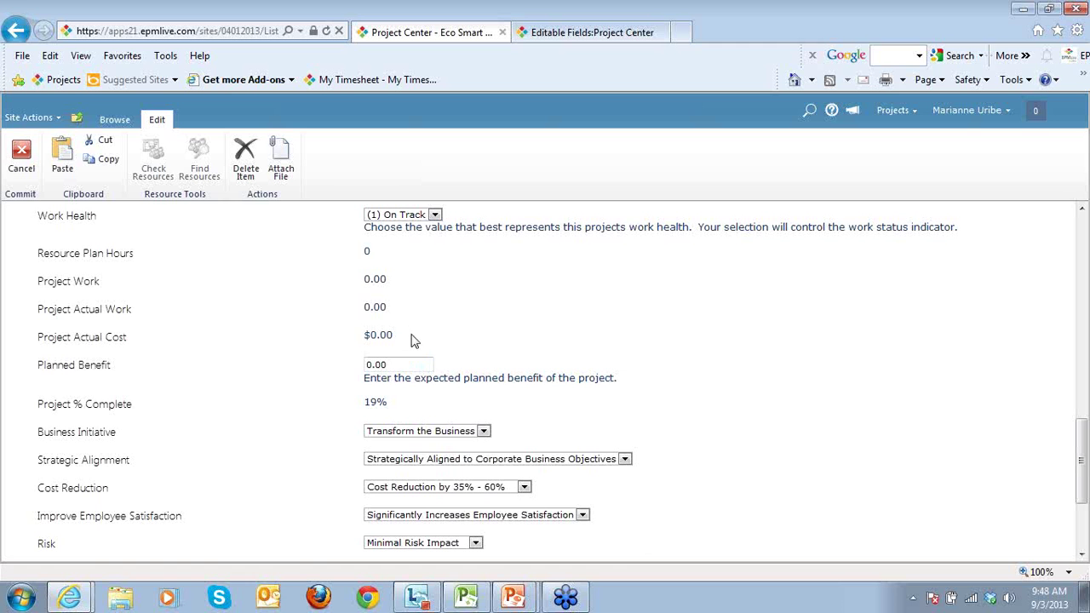
pyautogui.moveTo(1085, 470); pyautogui.dragTo(1086, 515)
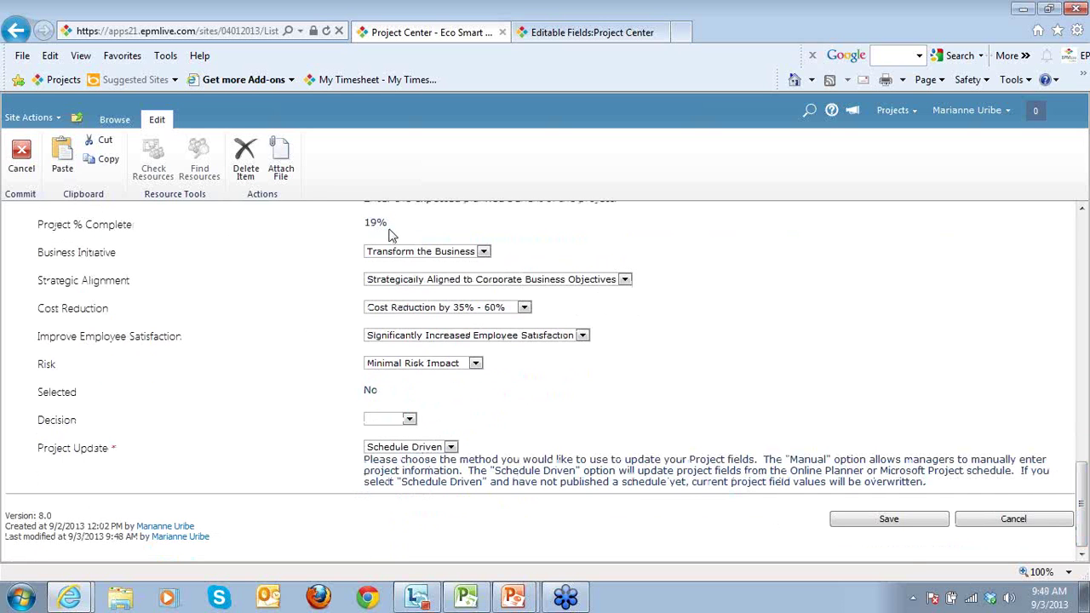
pyautogui.click(980, 525)
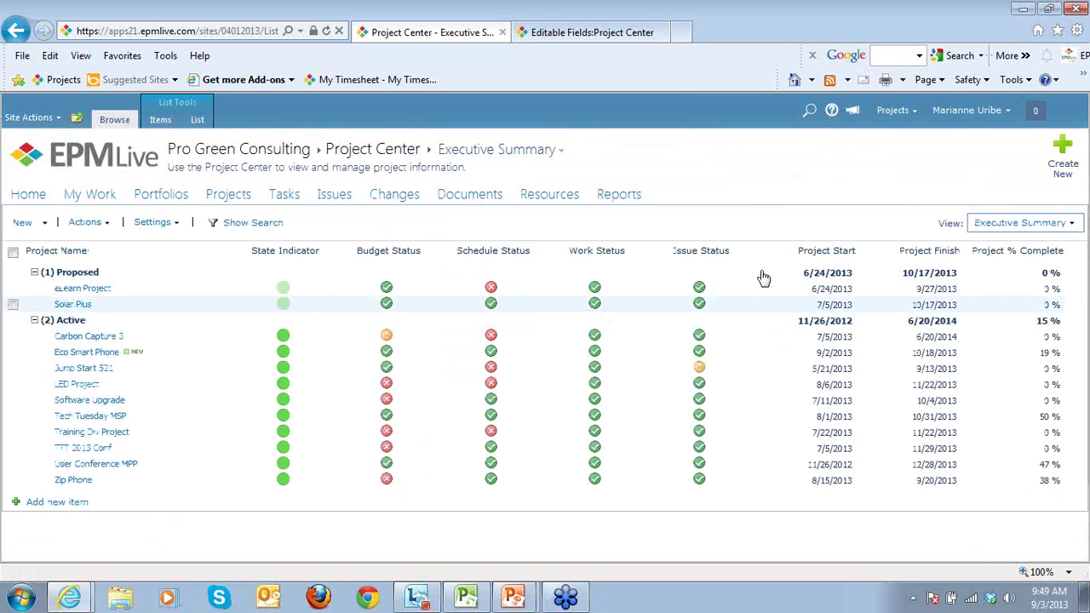
# Open the Reports page in a duplicate of the Project Center browser tab and close the Editable Fields tab
pyautogui.rightClick(466, 39)
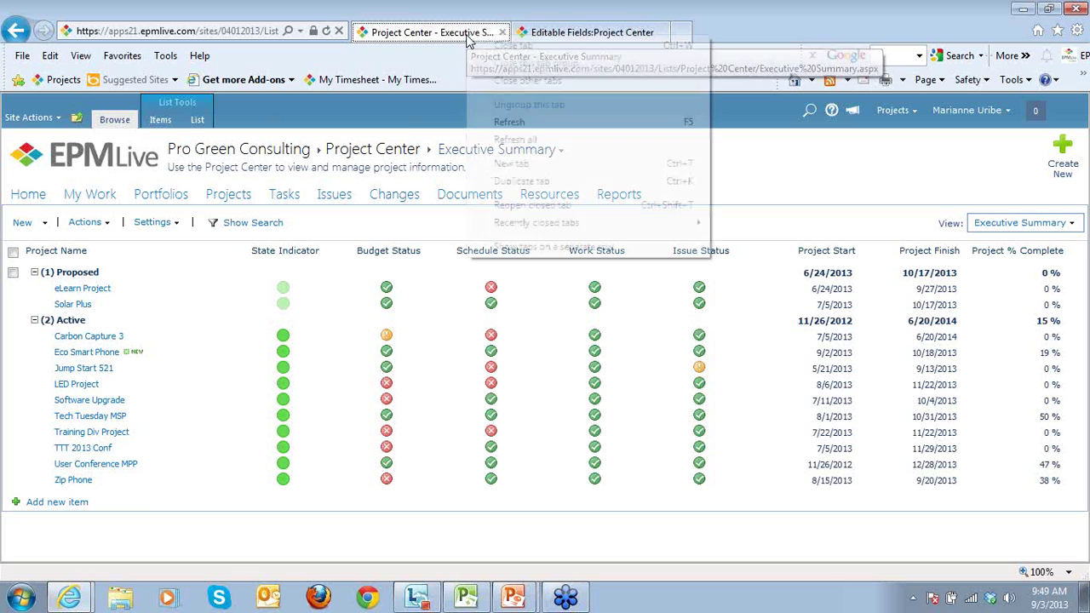
pyautogui.click(514, 182)
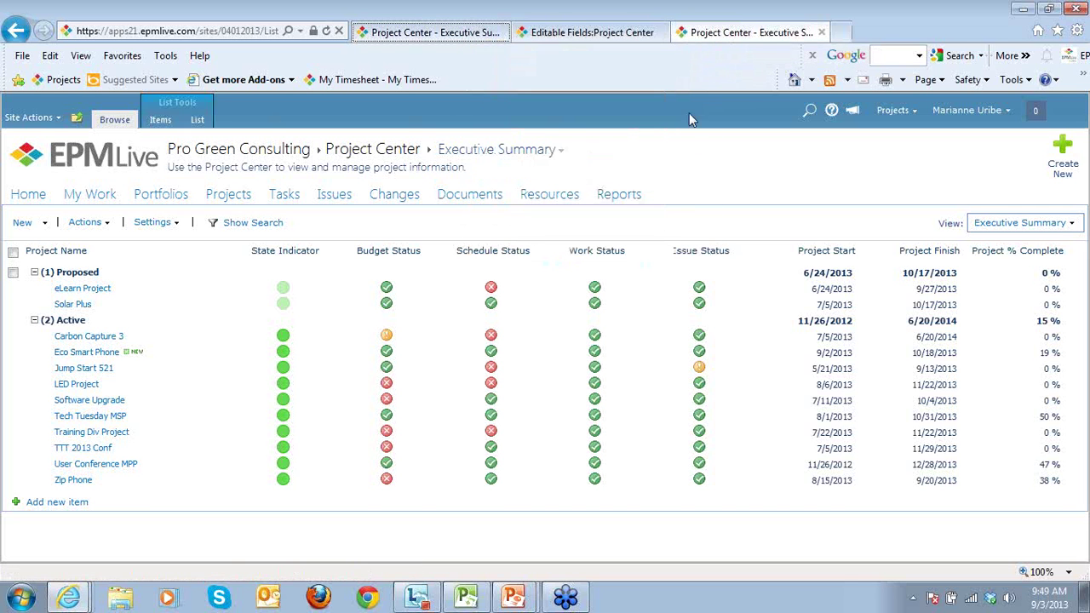
pyautogui.click(627, 198)
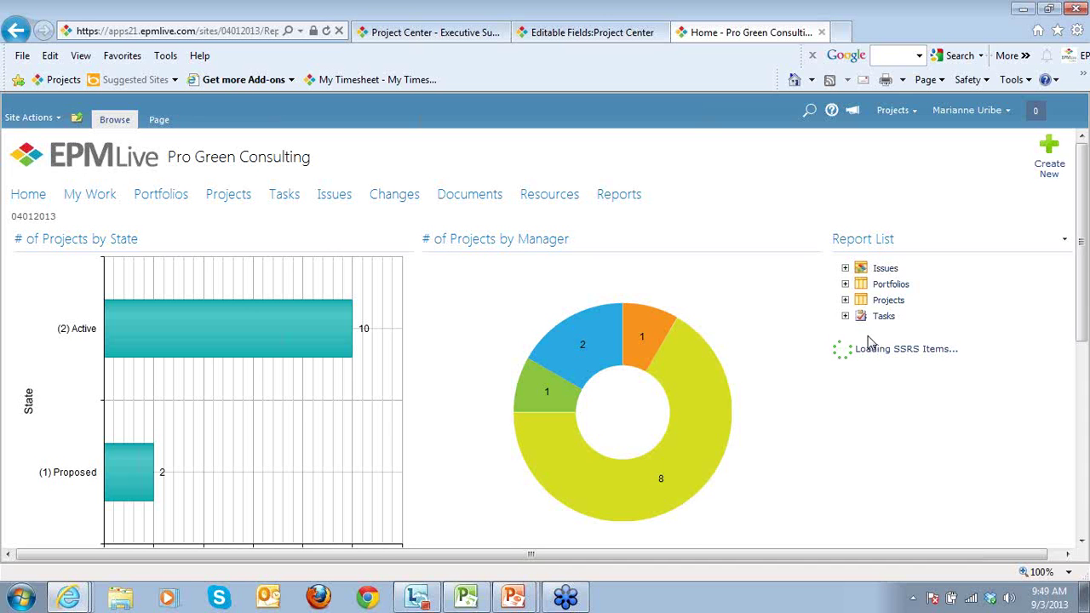
pyautogui.click(638, 38)
pyautogui.click(662, 33)
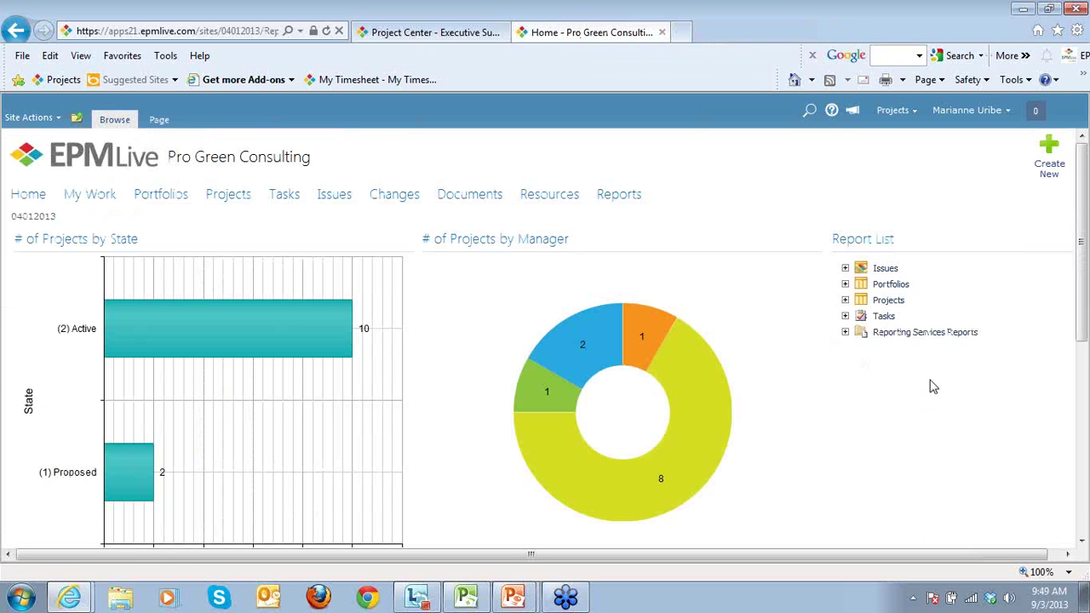
# Run the Project Status Summary report from the General Status reports for Eco Smart Phone, examine its schedule and cost status, and close it
pyautogui.click(846, 333)
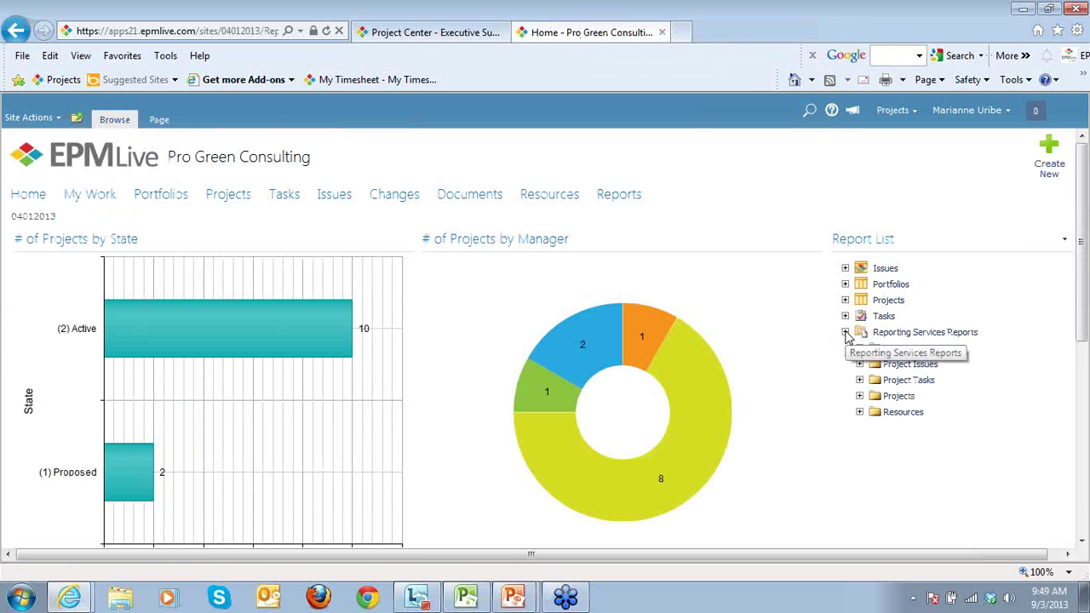
pyautogui.click(860, 397)
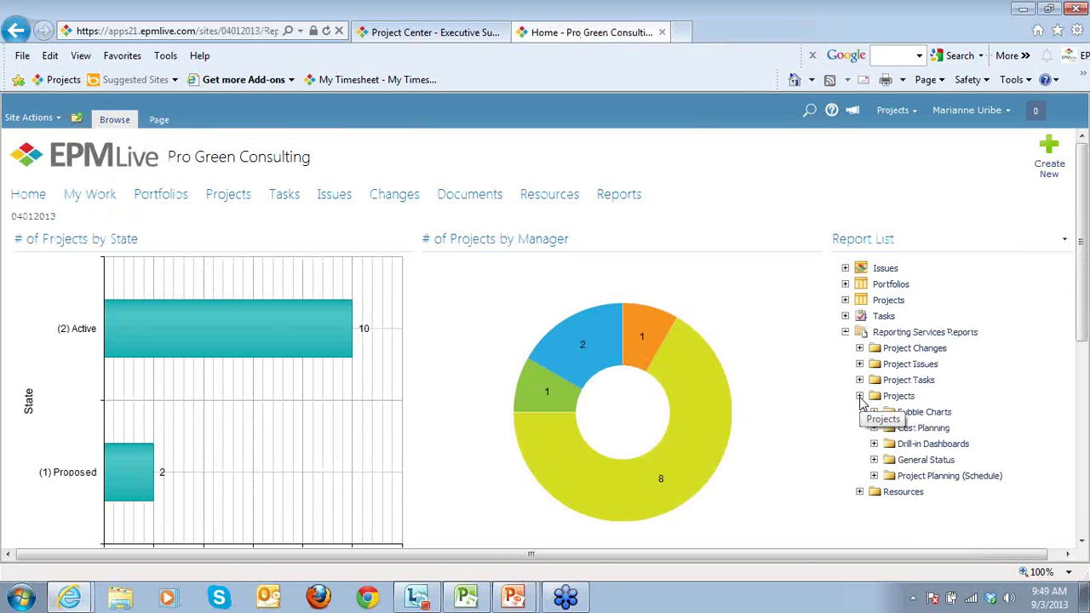
pyautogui.click(874, 460)
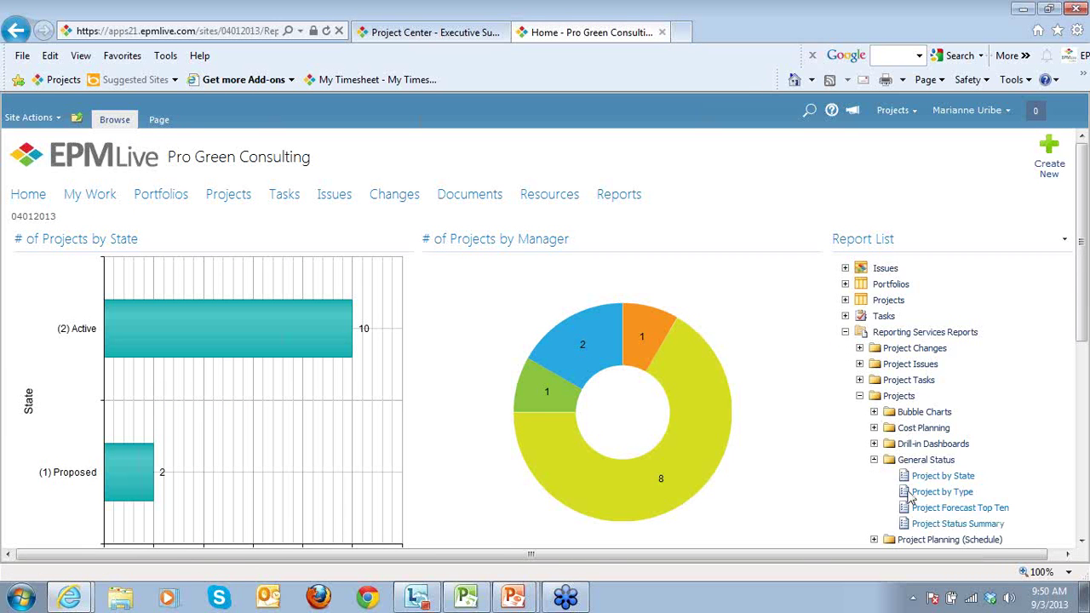
pyautogui.click(936, 527)
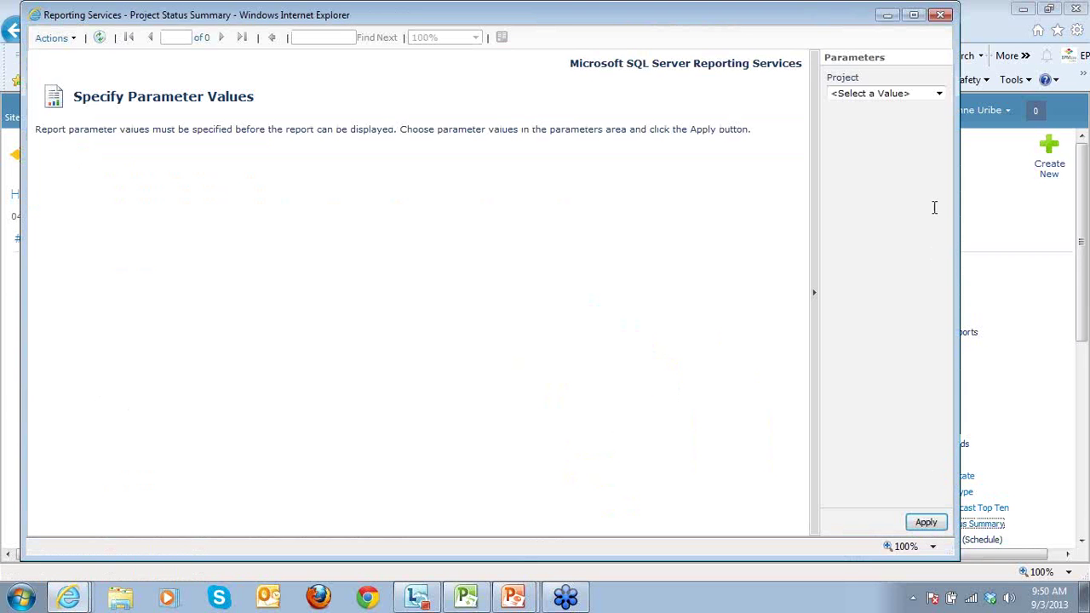
pyautogui.click(939, 93)
pyautogui.click(917, 128)
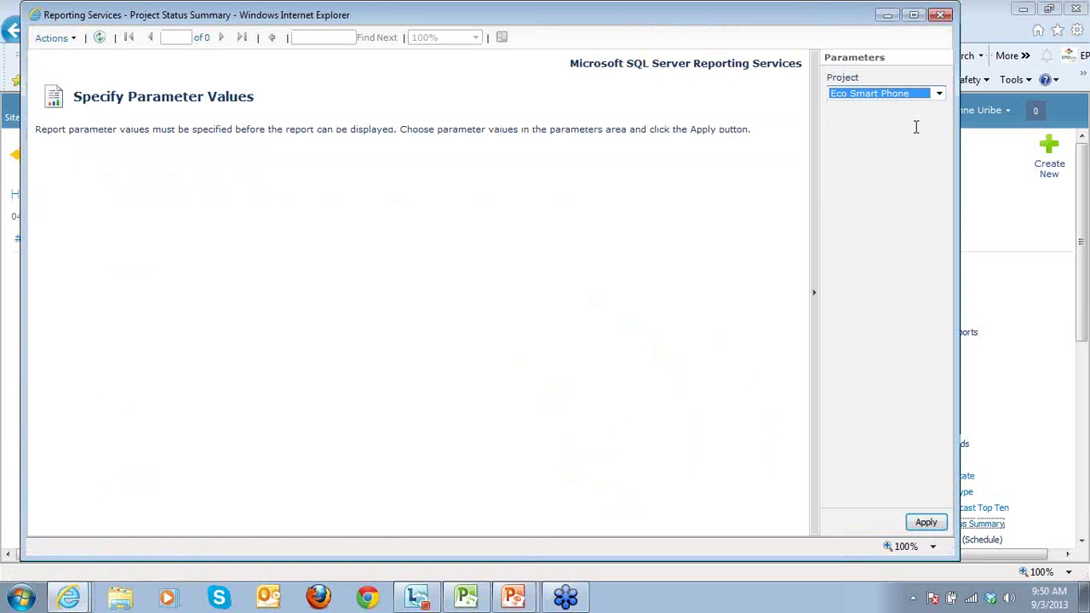
pyautogui.click(926, 522)
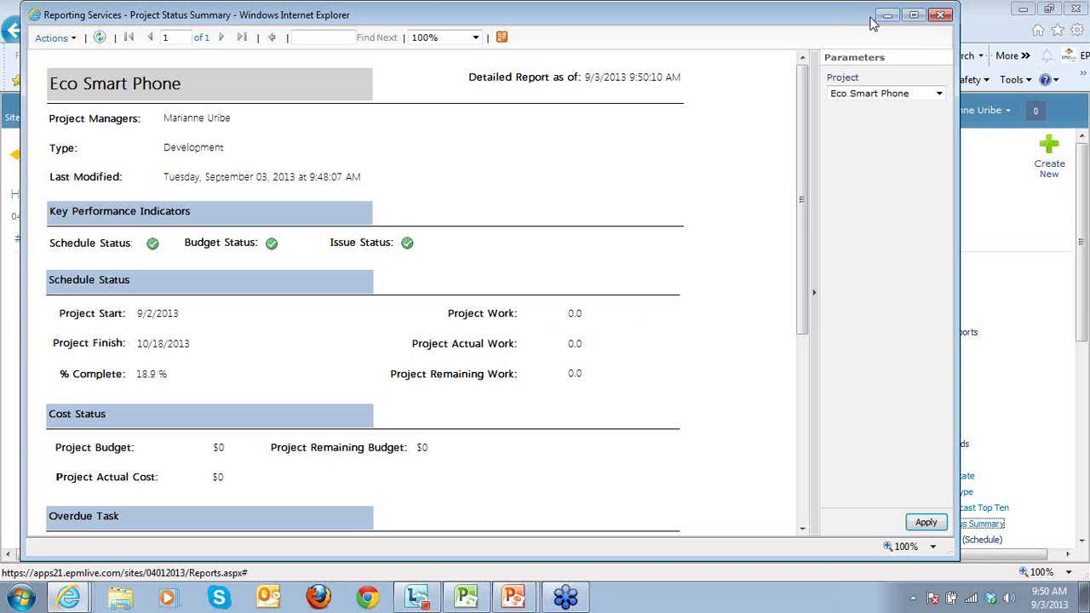
pyautogui.click(942, 17)
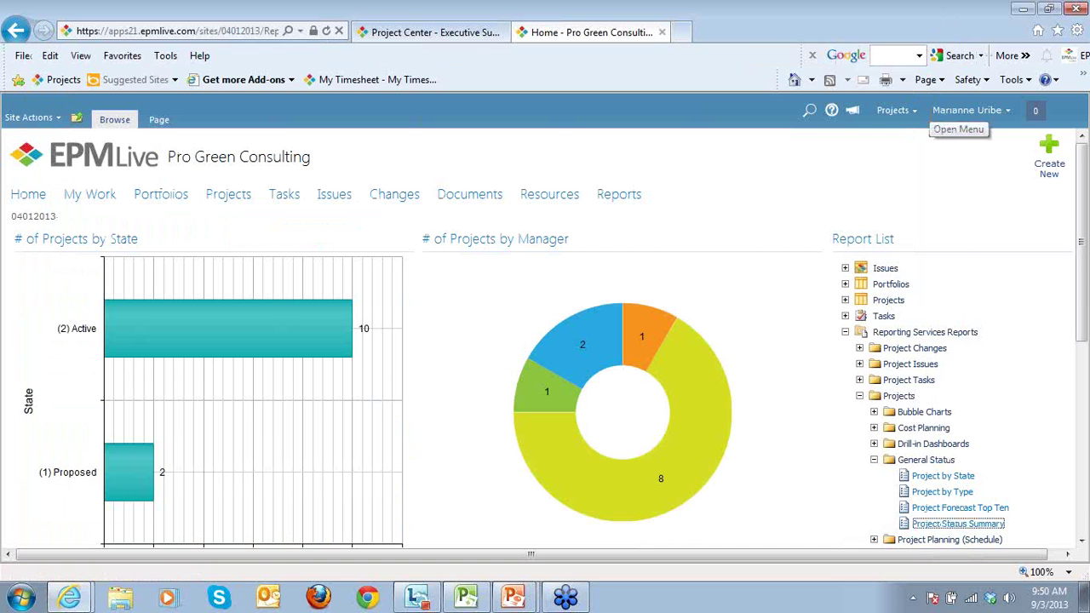
# Open Tech Tuesday MSP's edit form from the Project Center, examine its date, work, % Complete and Project Update fields, and leave without saving
pyautogui.click(381, 32)
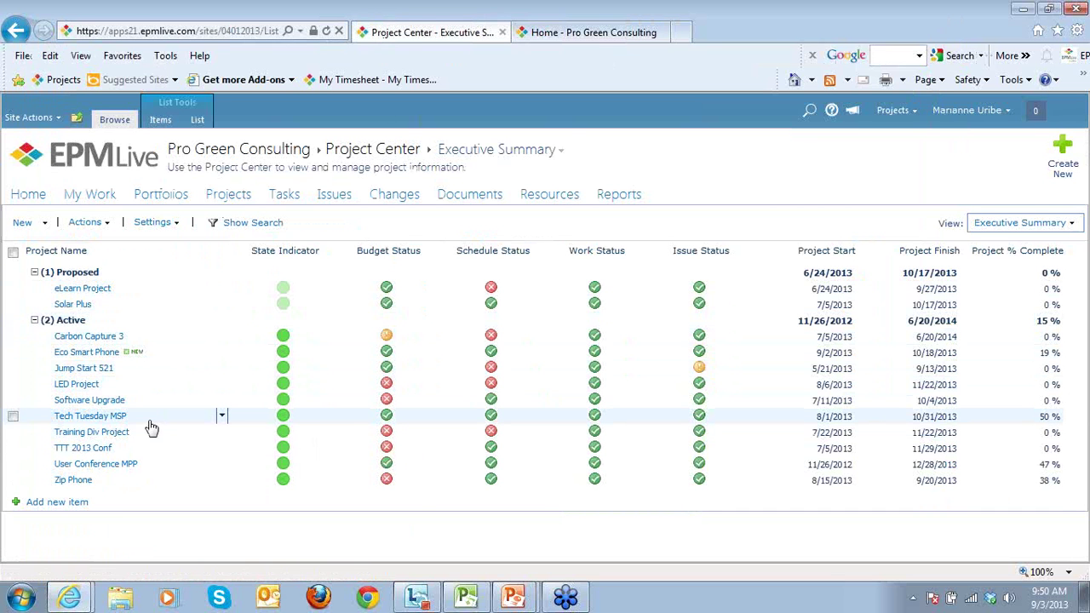
pyautogui.click(187, 419)
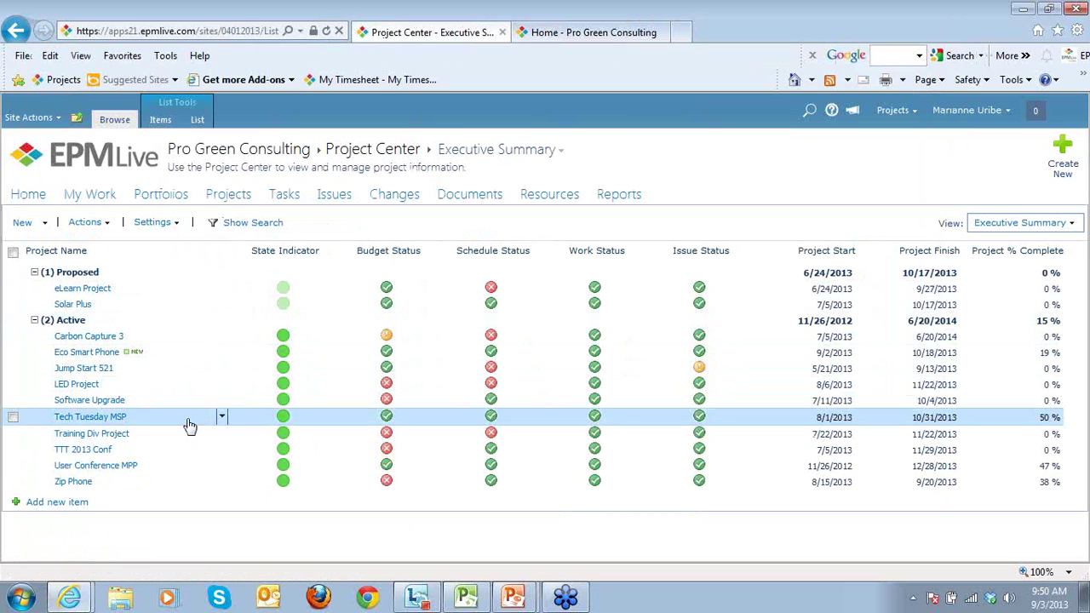
pyautogui.click(97, 168)
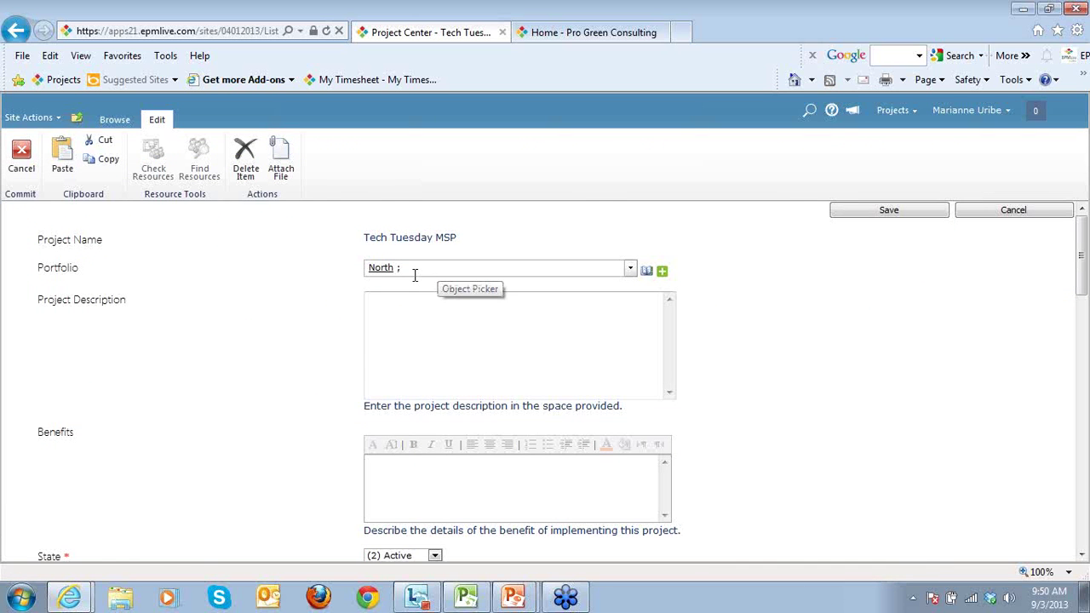
pyautogui.moveTo(1084, 266); pyautogui.dragTo(1084, 394)
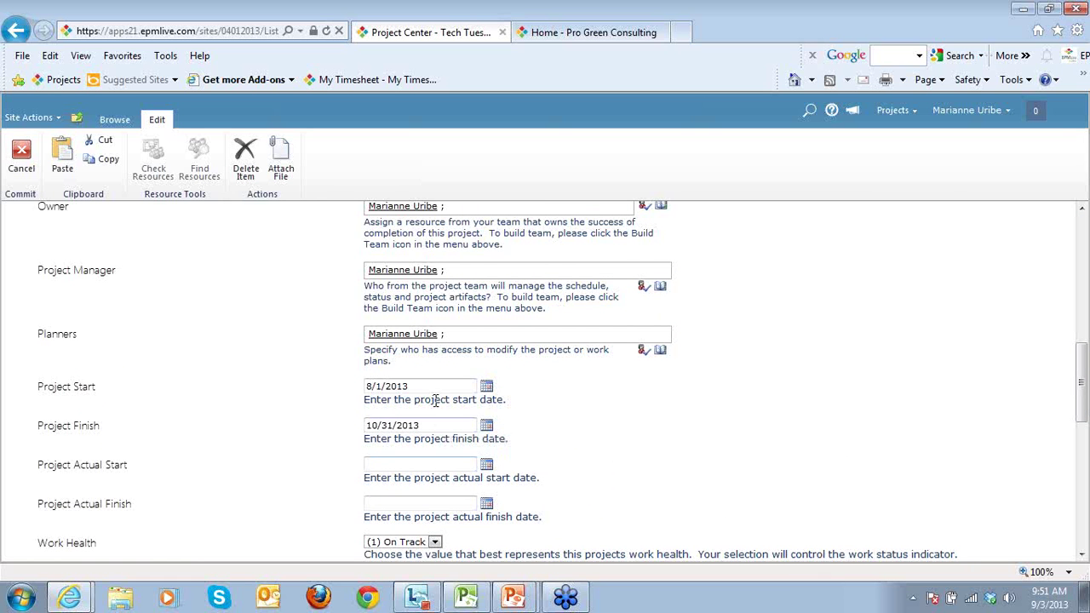
pyautogui.click(436, 425)
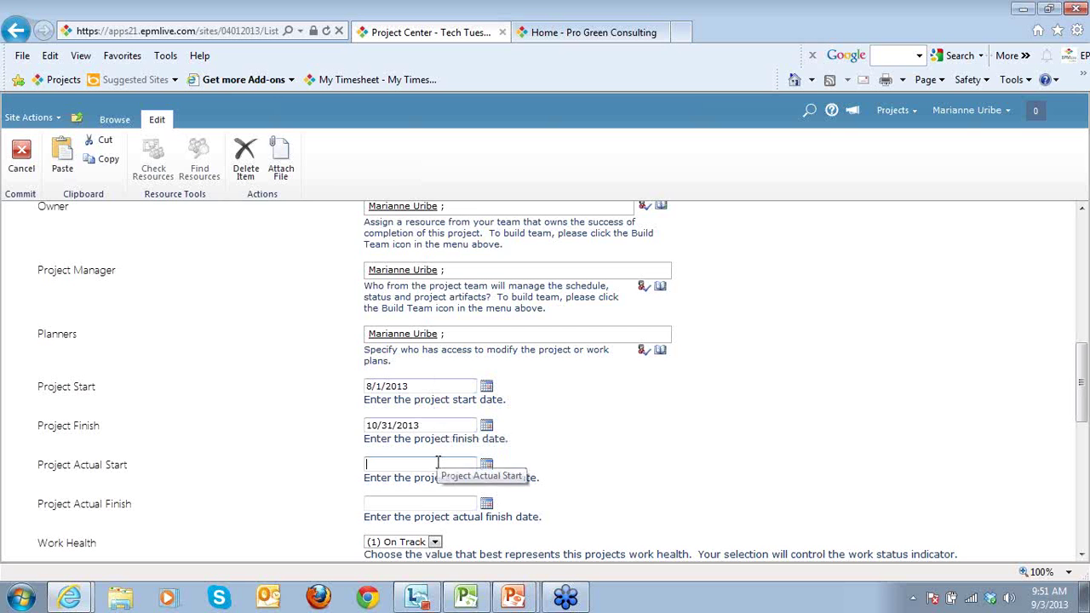
pyautogui.click(431, 504)
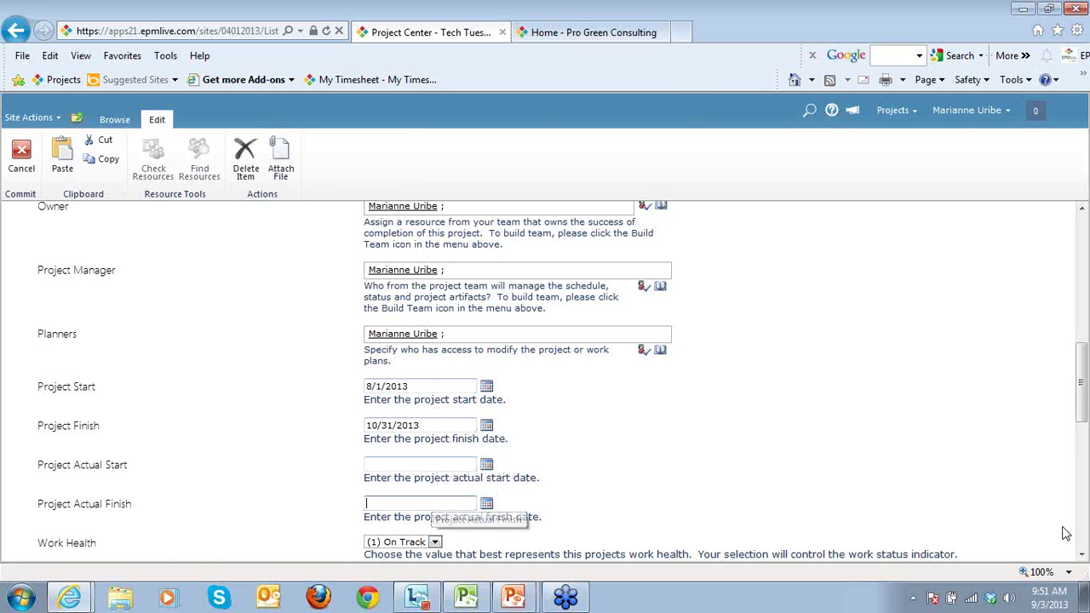
pyautogui.moveTo(1082, 405); pyautogui.dragTo(1083, 468)
pyautogui.click(419, 328)
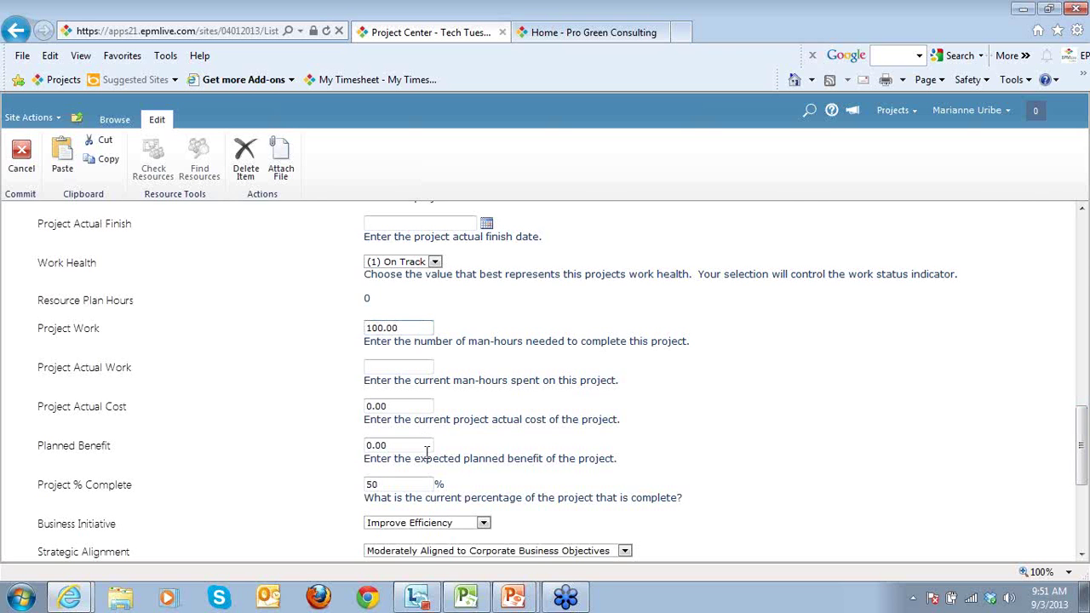
pyautogui.click(408, 484)
pyautogui.moveTo(1084, 449); pyautogui.dragTo(1083, 504)
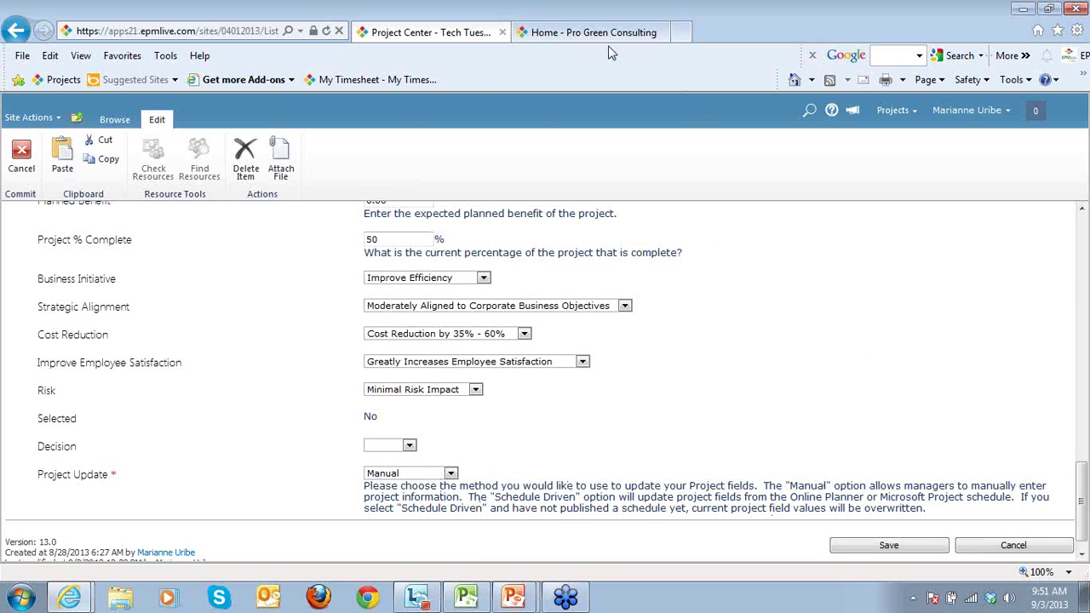
pyautogui.click(1028, 552)
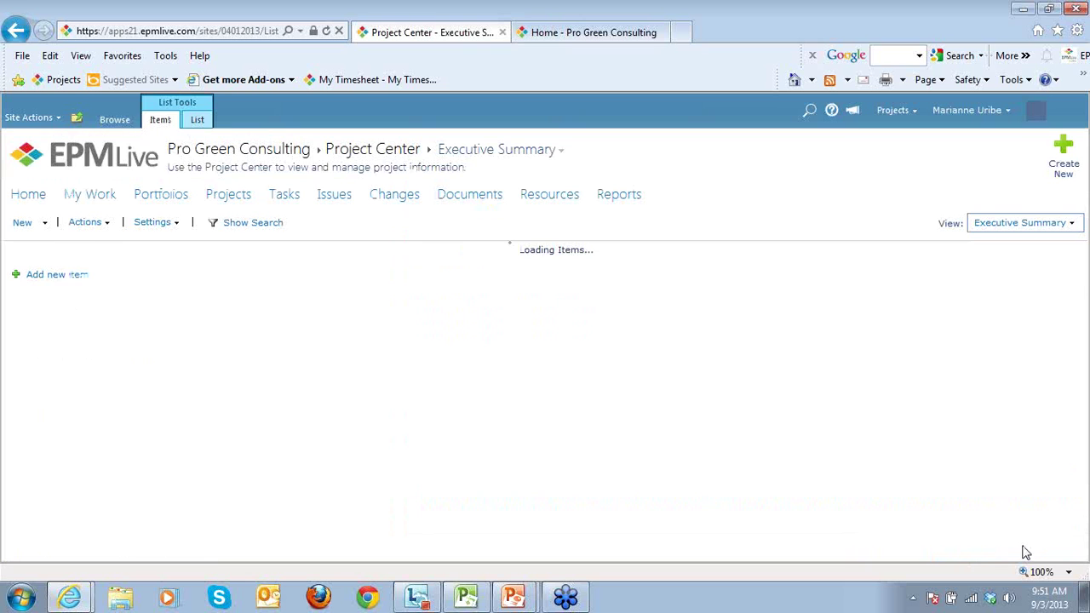
# Run the Project Status Summary report for Tech Tuesday MSP, examine its schedule status and work values, and close the report
pyautogui.click(628, 37)
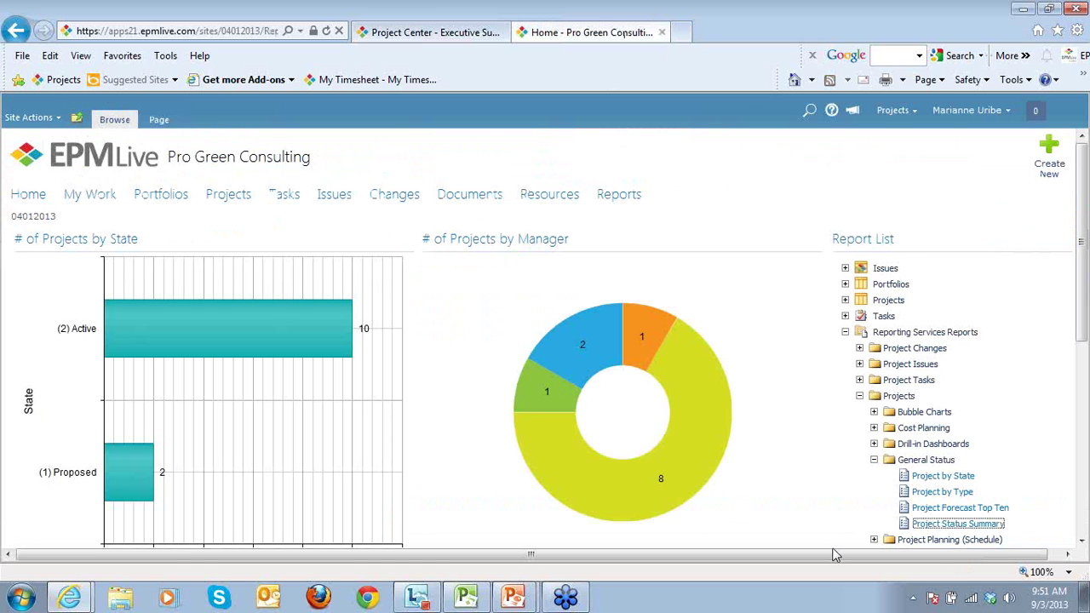
pyautogui.click(952, 525)
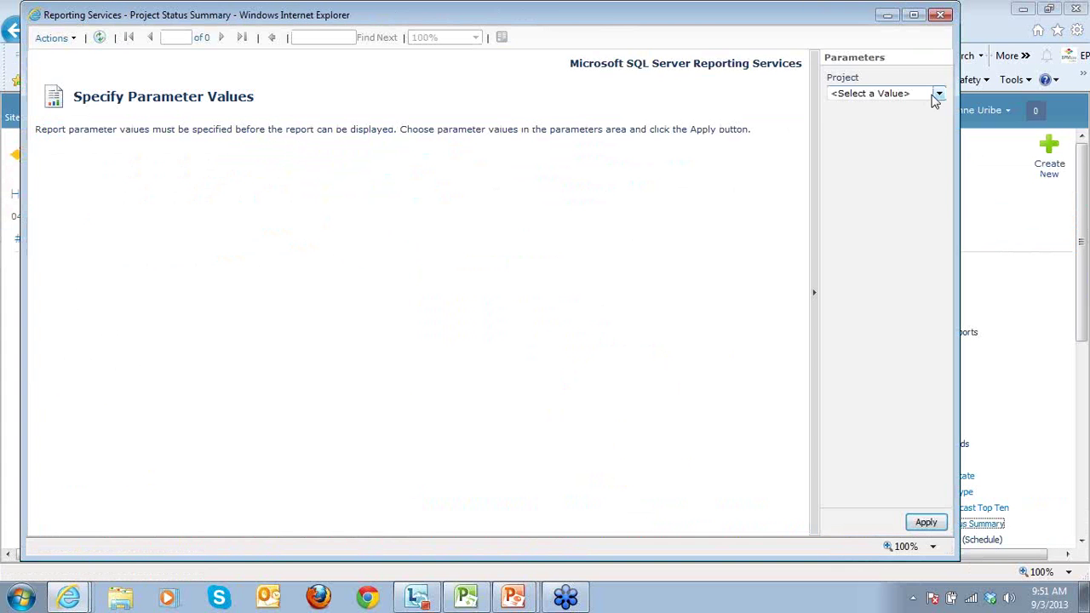
pyautogui.click(937, 93)
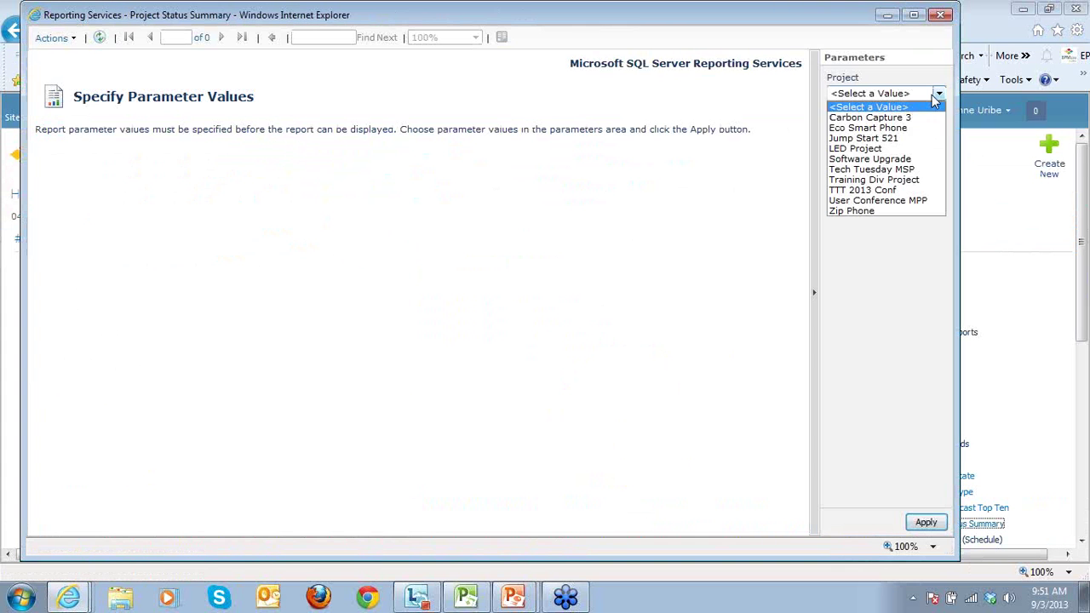
pyautogui.click(902, 169)
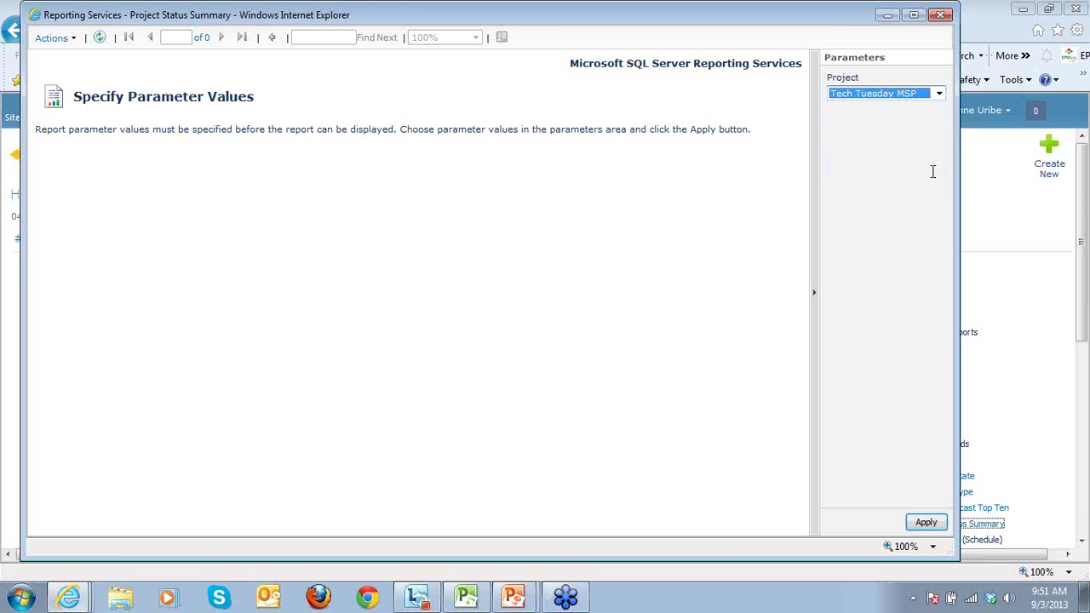
pyautogui.click(928, 522)
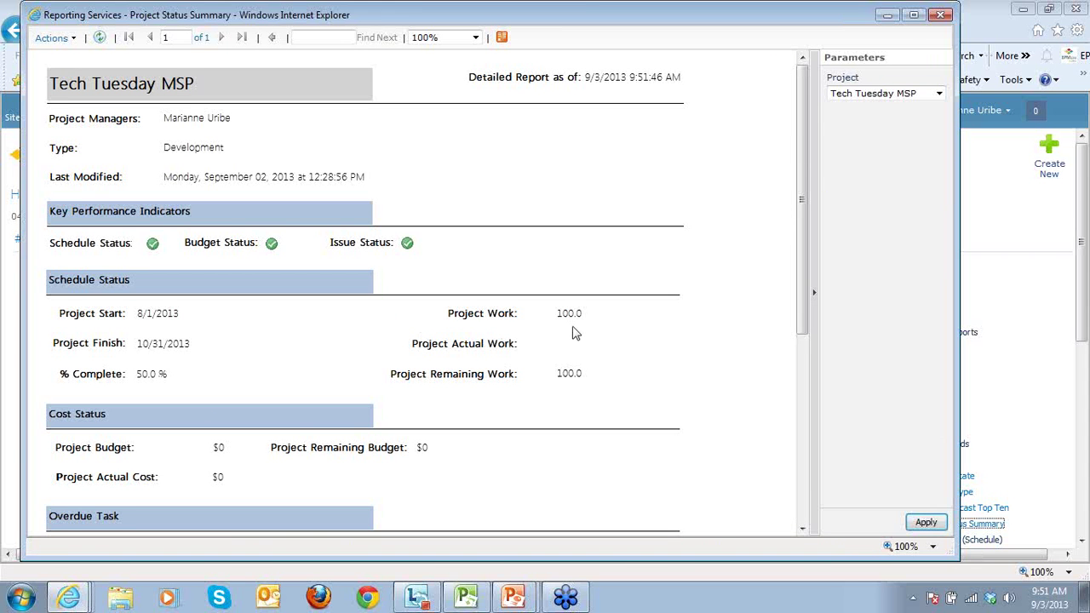
pyautogui.click(941, 15)
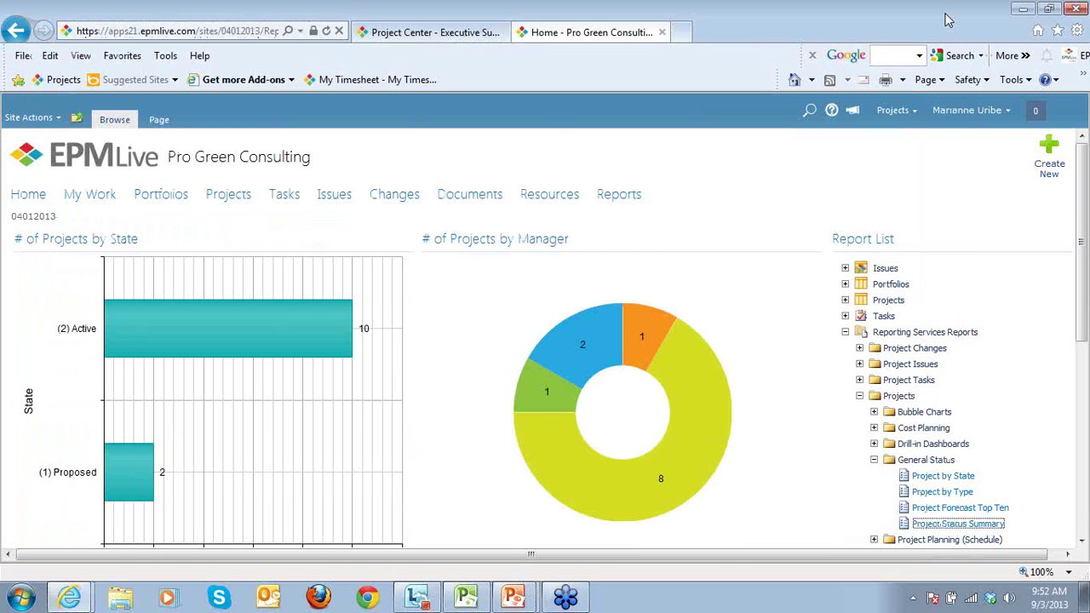
# Select Tech Tuesday MSP in the Project Center, switch to its schedule in Microsoft Project, and examine the dates, % Complete and Work
pyautogui.click(461, 36)
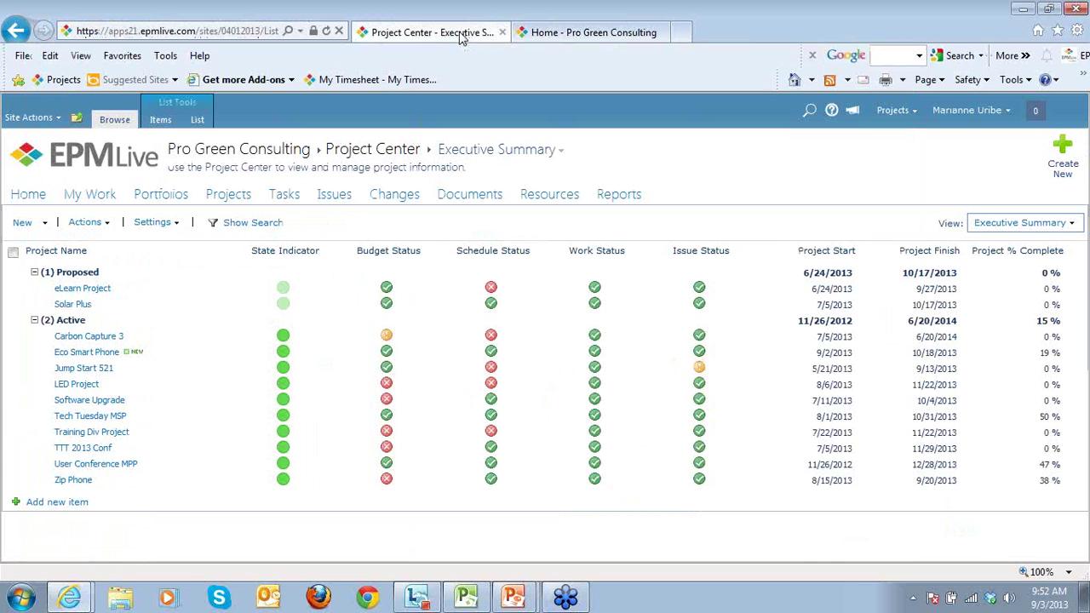
pyautogui.click(161, 420)
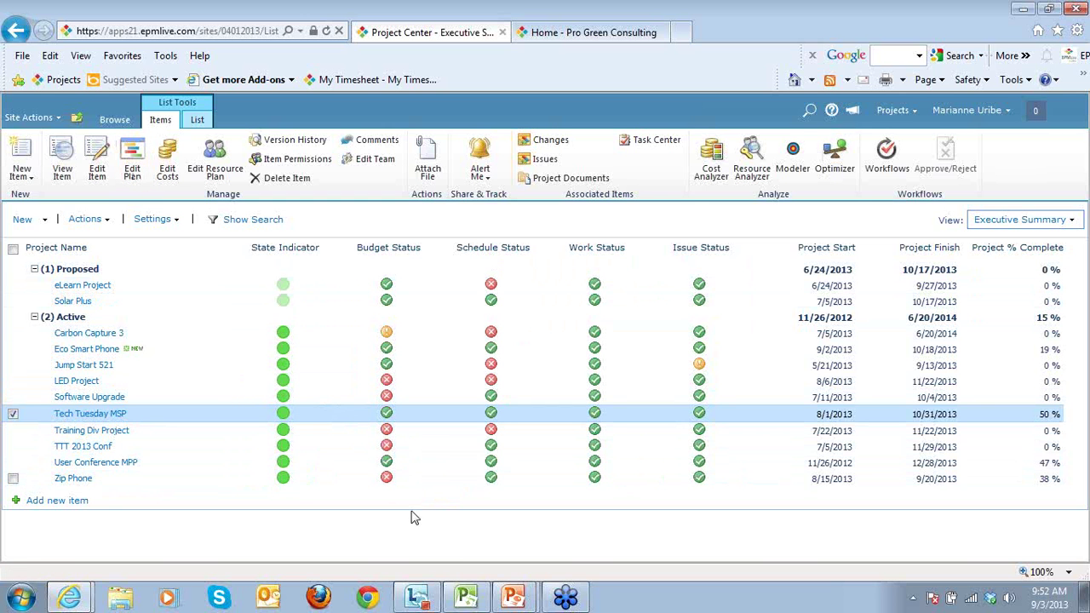
pyautogui.click(466, 596)
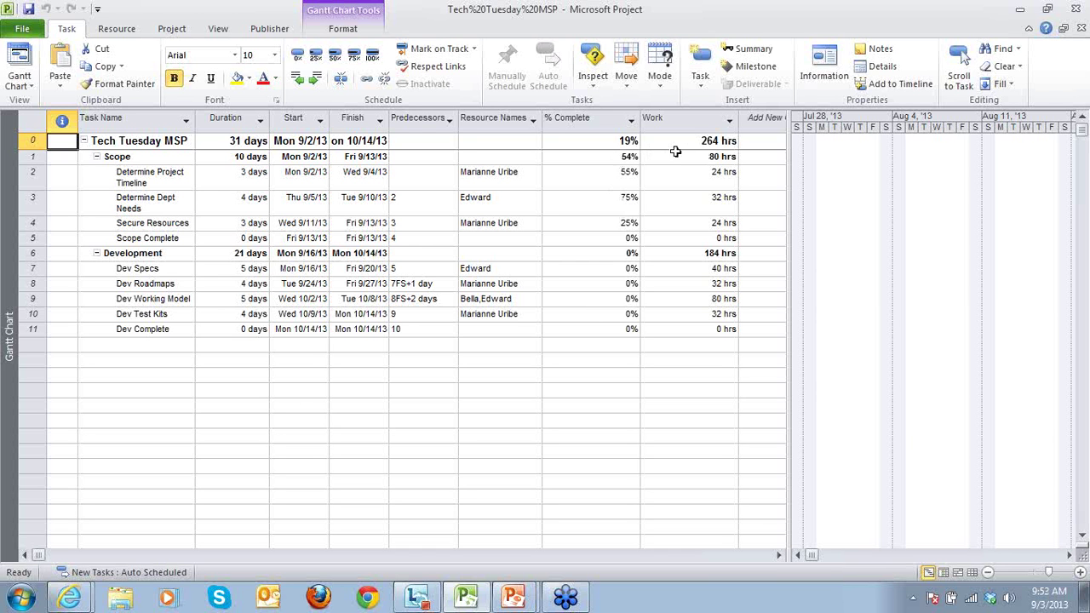
# Publish the Tech Tuesday MSP schedule to the site, entering the account password and declining the team email
pyautogui.click(273, 31)
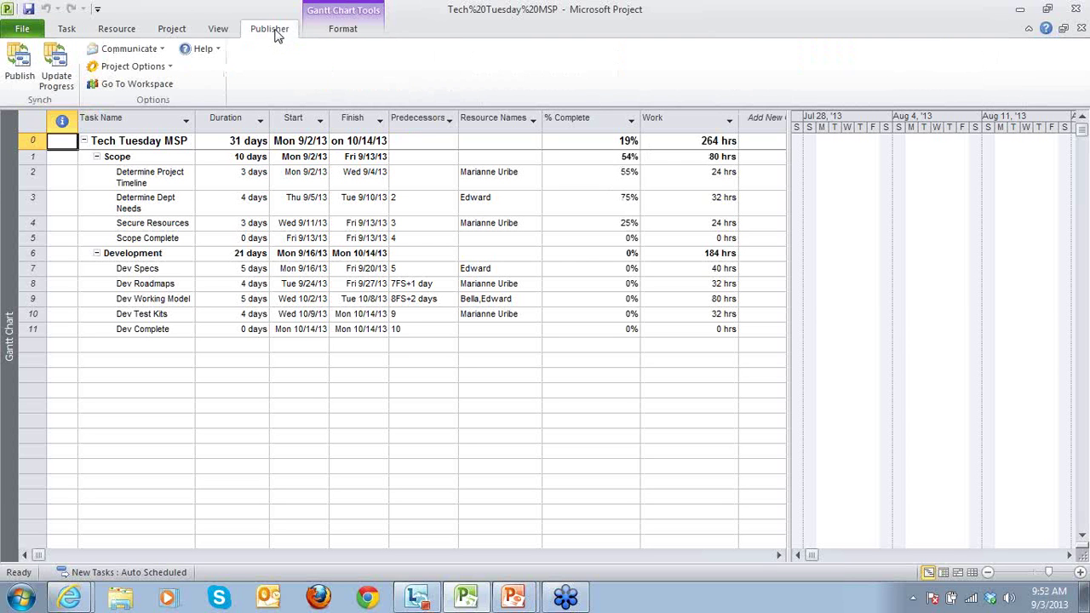
pyautogui.click(25, 76)
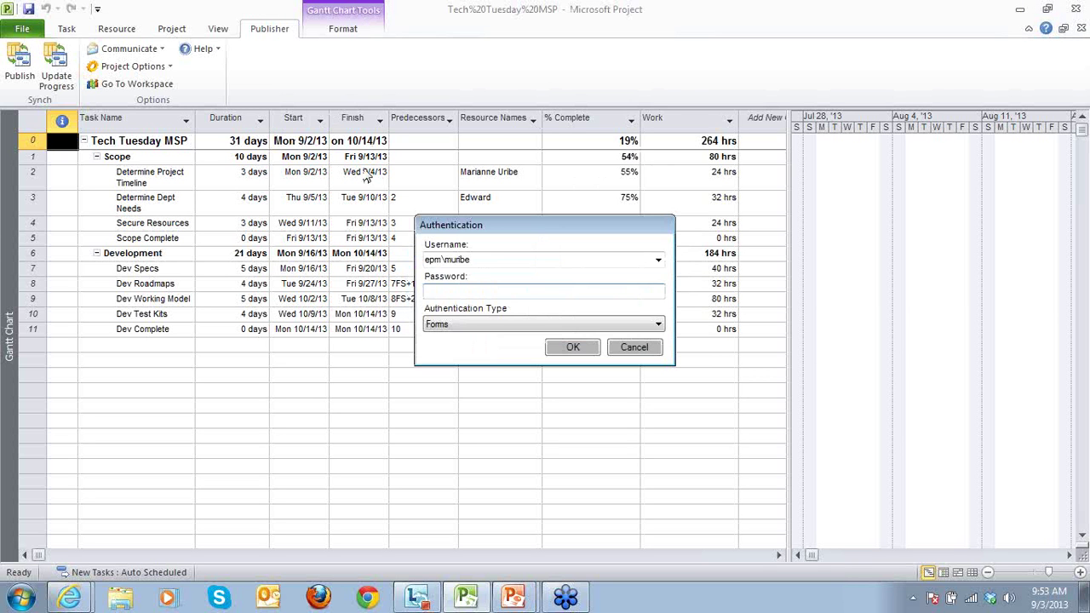
pyautogui.write('****')
pyautogui.press('Return')
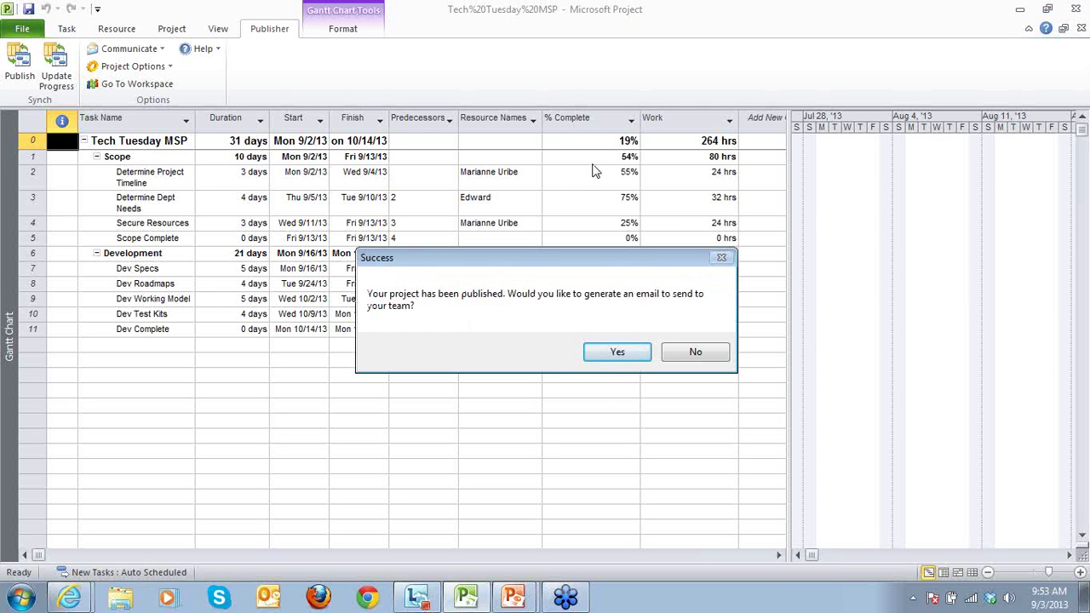
pyautogui.click(692, 352)
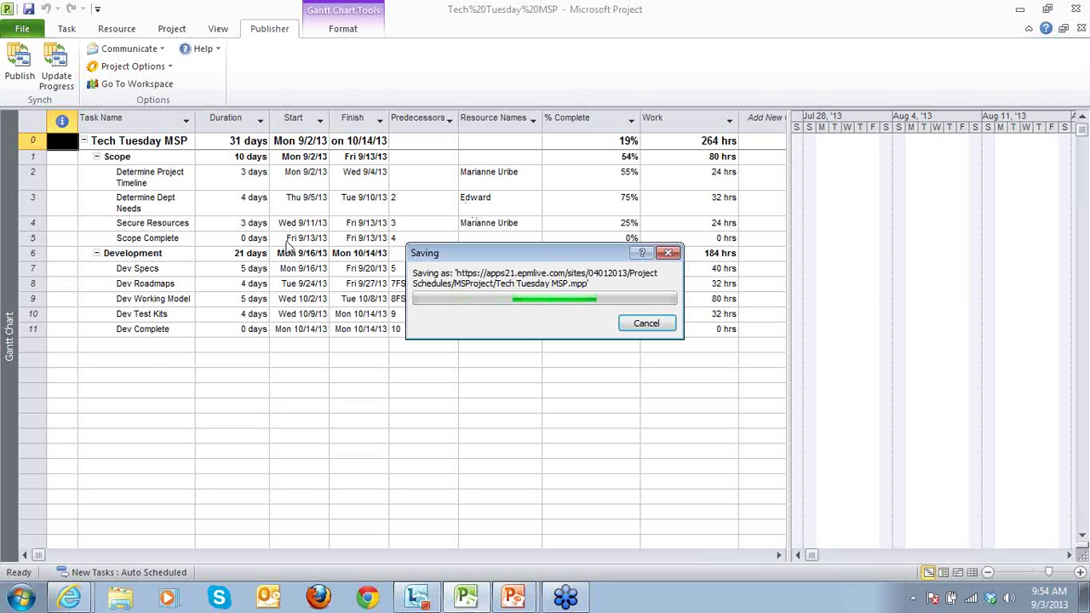
# Switch back to the Project Center in Internet Explorer and recheck Tech Tuesday MSP's Project Update, % Complete, work and date fields in its edit form
pyautogui.moveTo(74, 601)
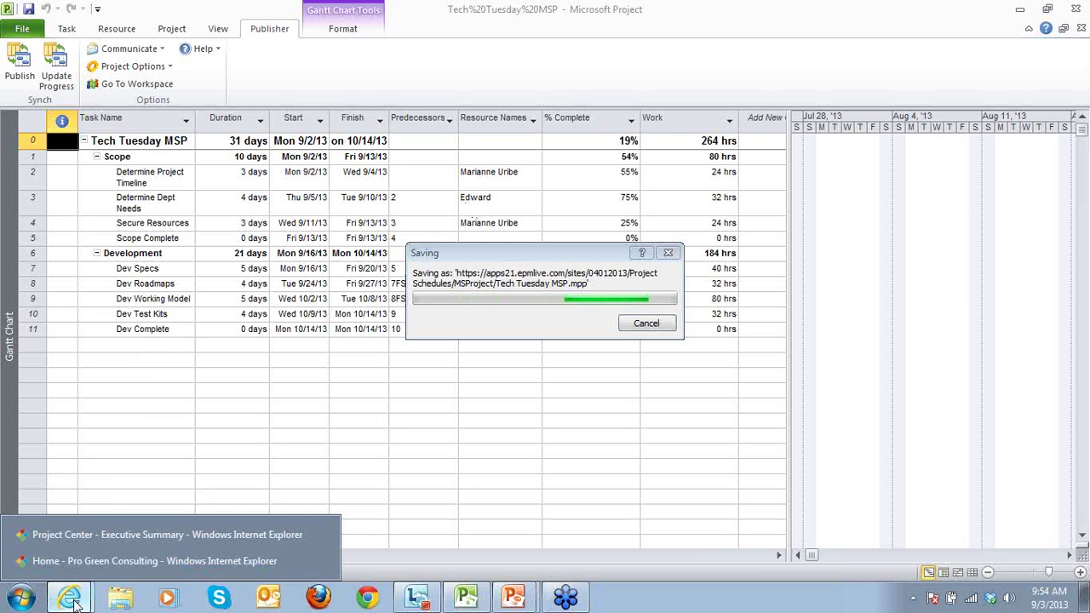
pyautogui.click(82, 541)
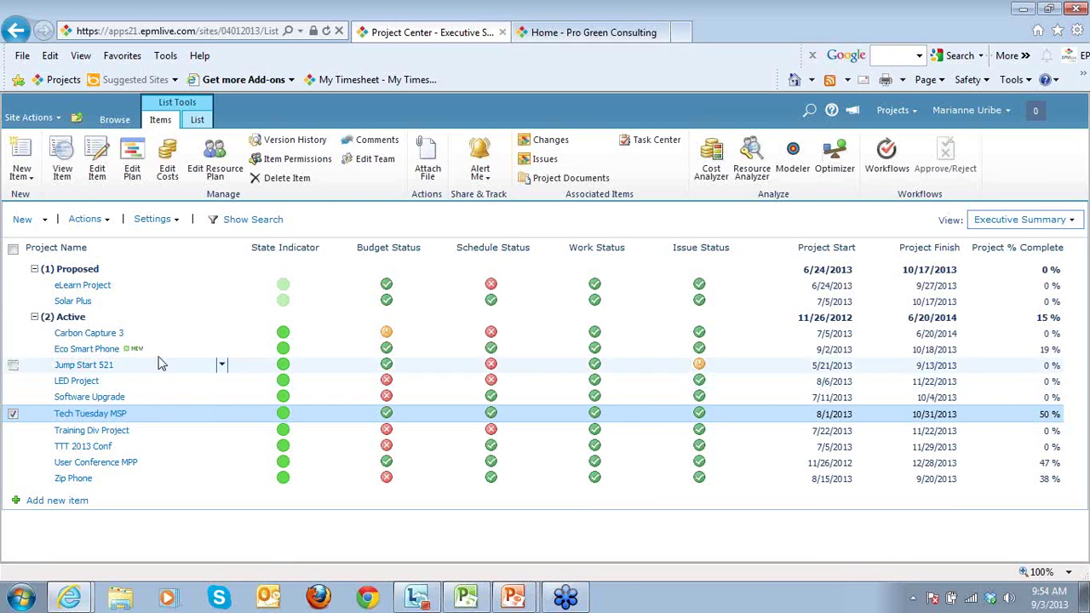
pyautogui.click(98, 166)
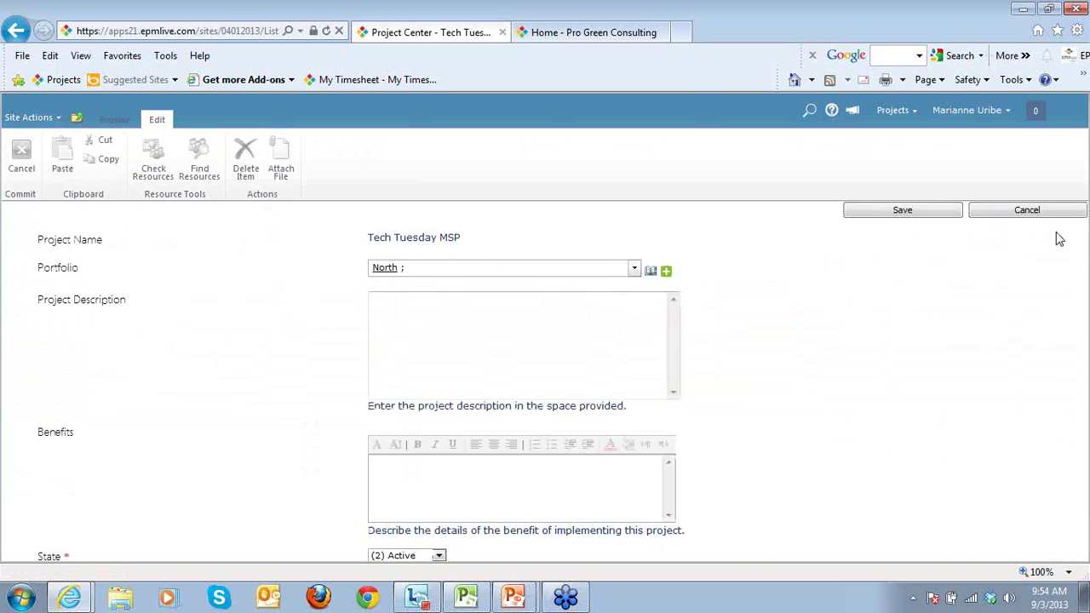
pyautogui.moveTo(1083, 247); pyautogui.dragTo(1083, 458)
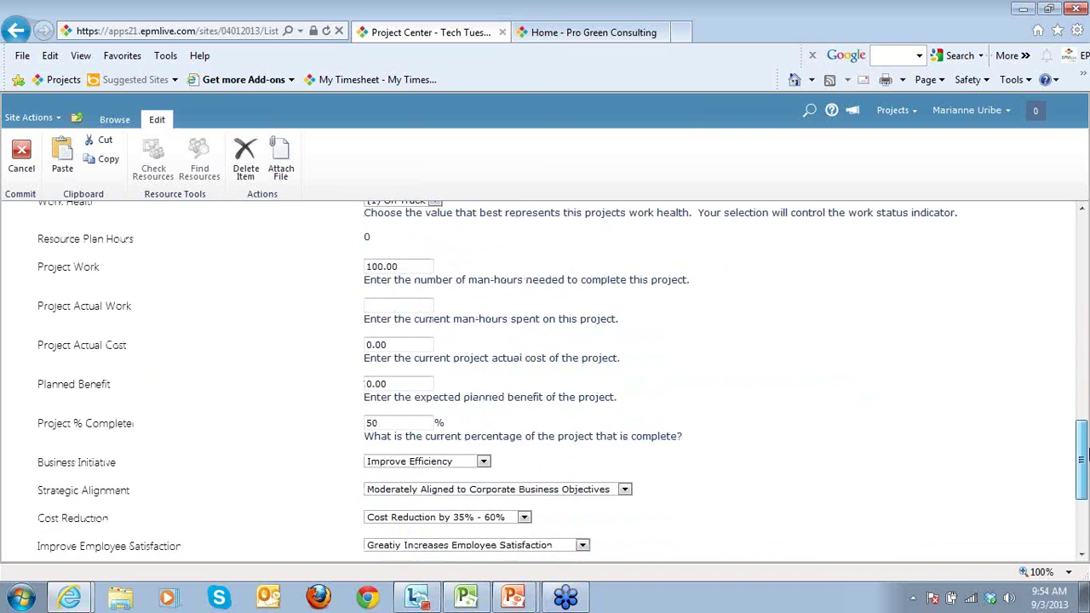
pyautogui.scroll(-5, 445, 477)
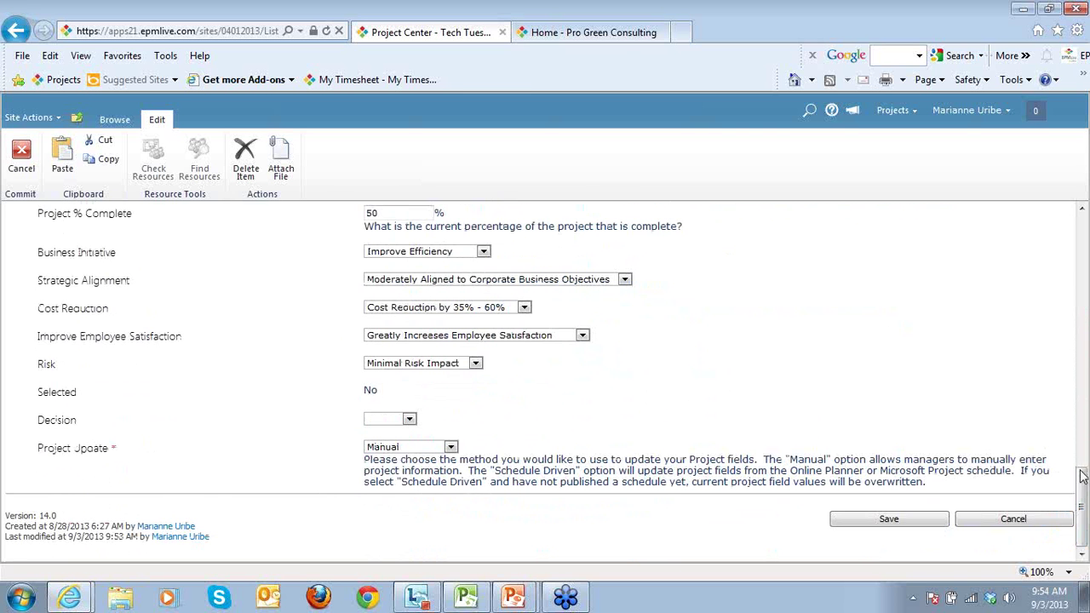
pyautogui.moveTo(1081, 485); pyautogui.dragTo(1080, 383)
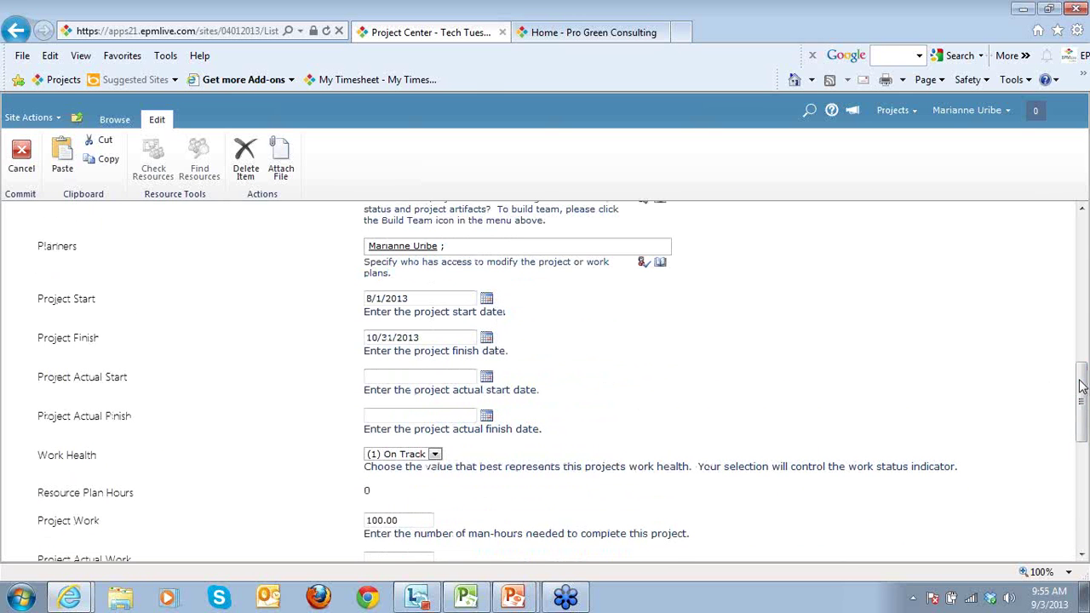
# Set Tech Tuesday MSP's Project Update field to Schedule Driven and save the project
pyautogui.moveTo(1082, 385); pyautogui.dragTo(1081, 411)
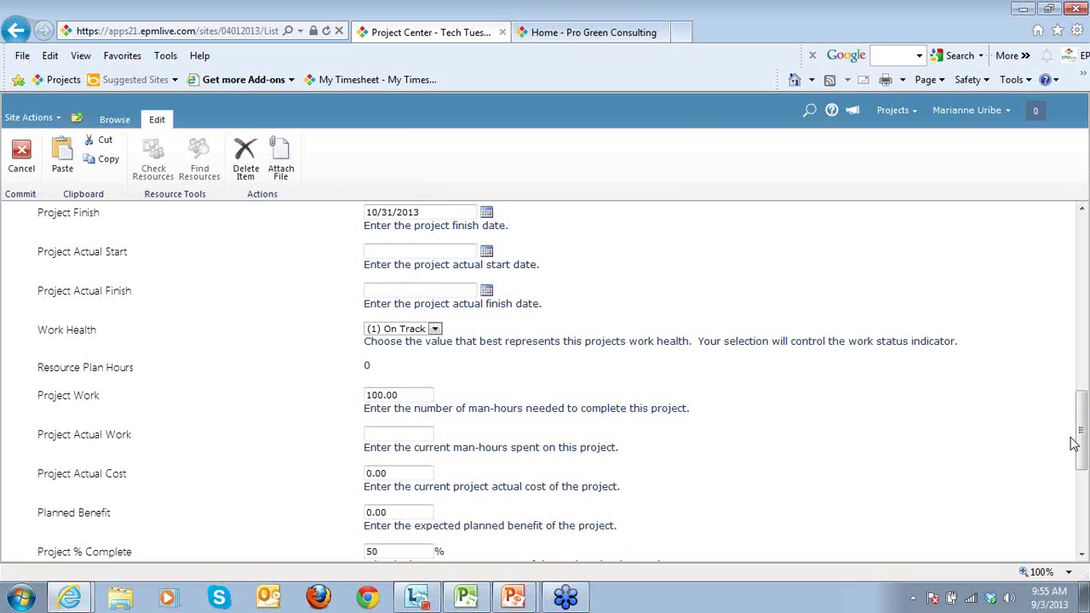
pyautogui.moveTo(1081, 441); pyautogui.dragTo(1086, 527)
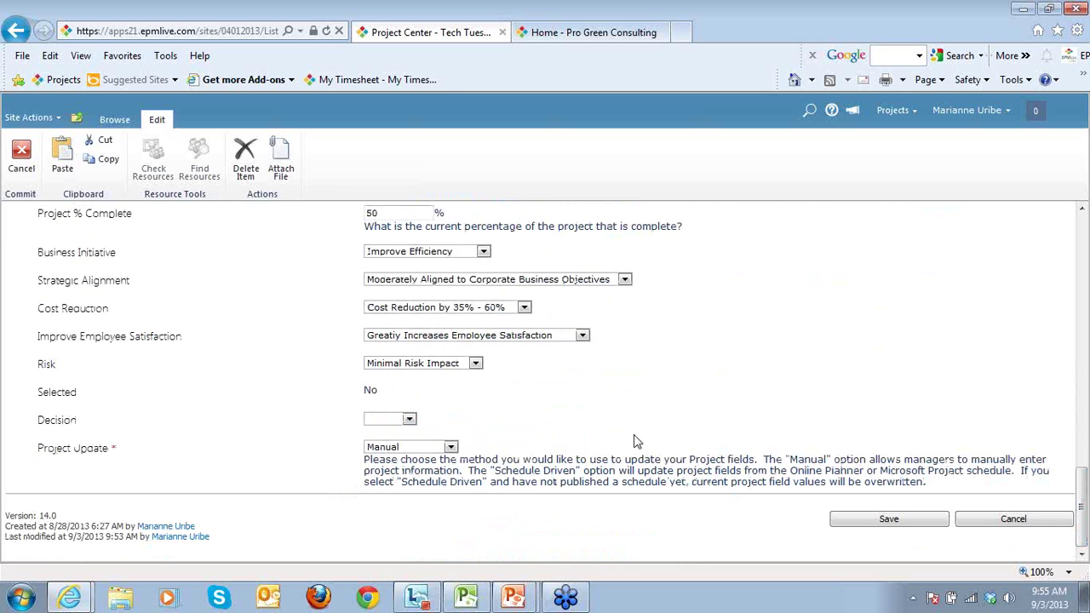
pyautogui.click(451, 448)
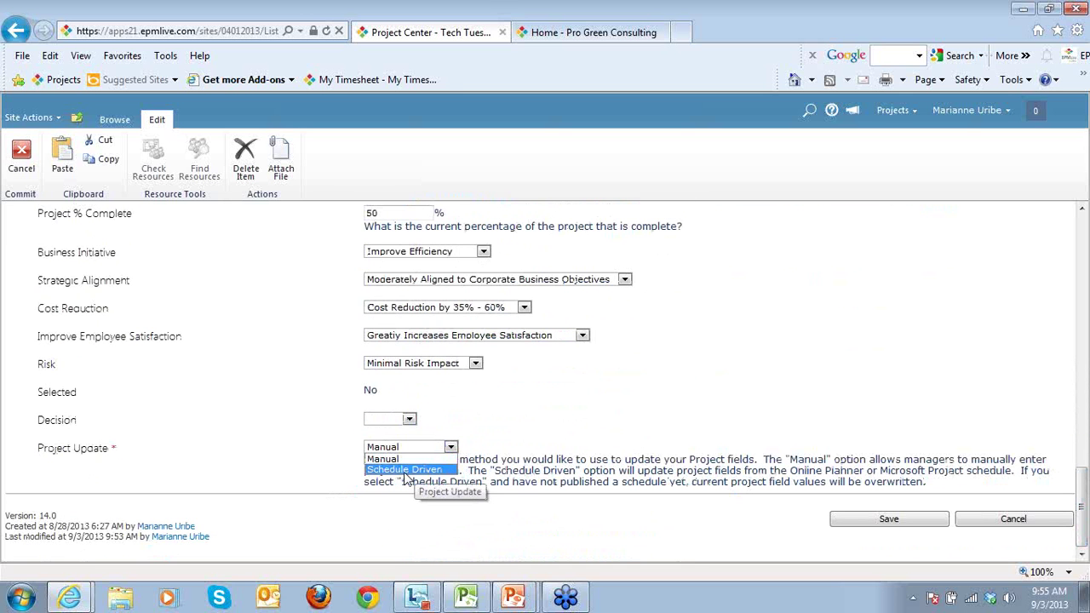
pyautogui.click(422, 470)
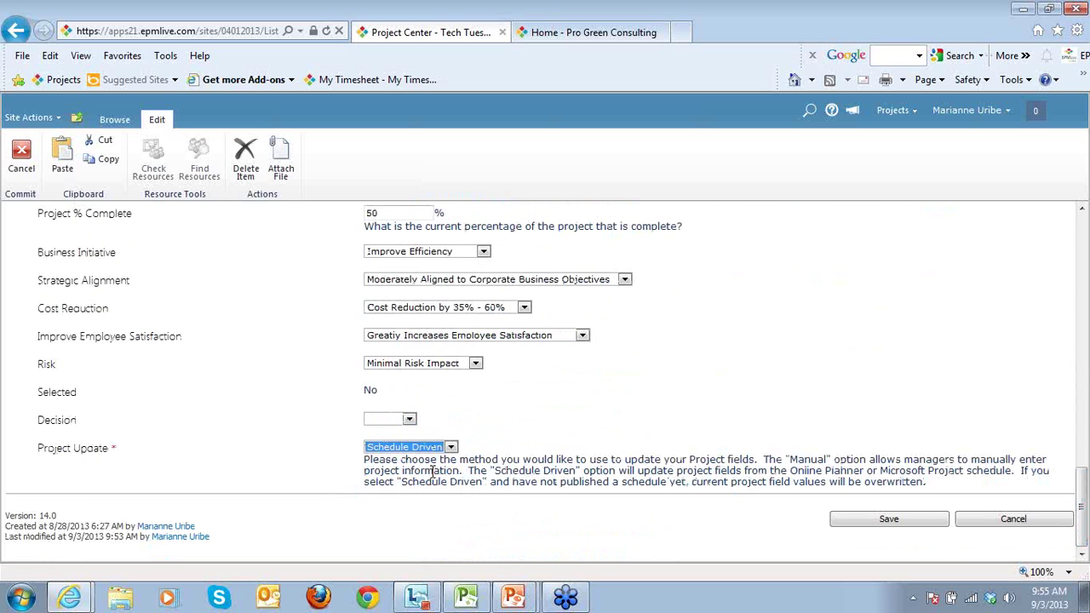
pyautogui.click(912, 522)
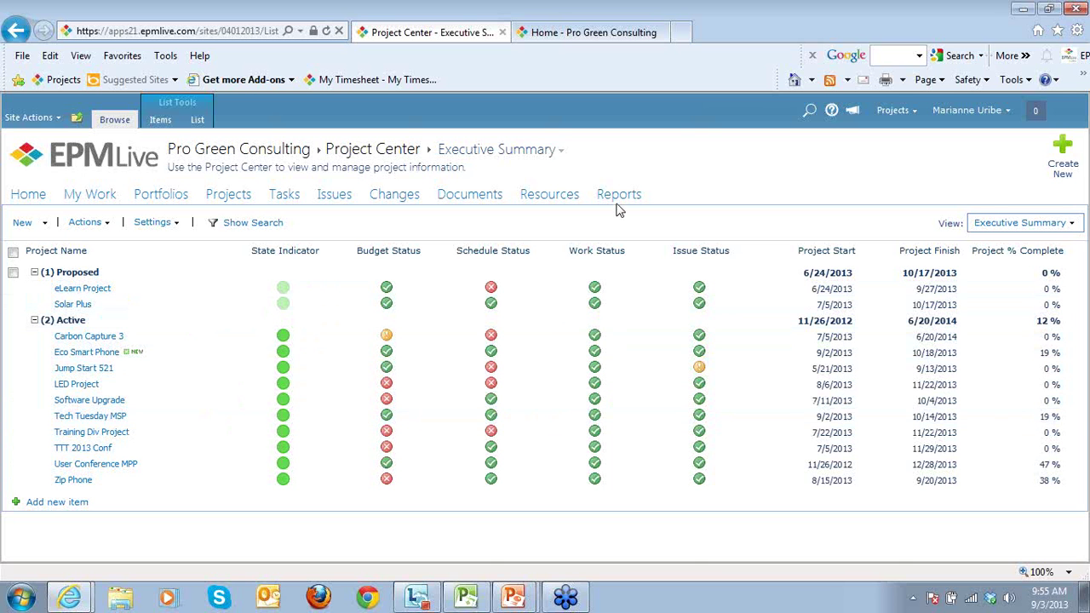
# Rerun the Project Status Summary report for Tech Tuesday MSP, examine its dates, % Complete and work values, and close the report
pyautogui.click(613, 34)
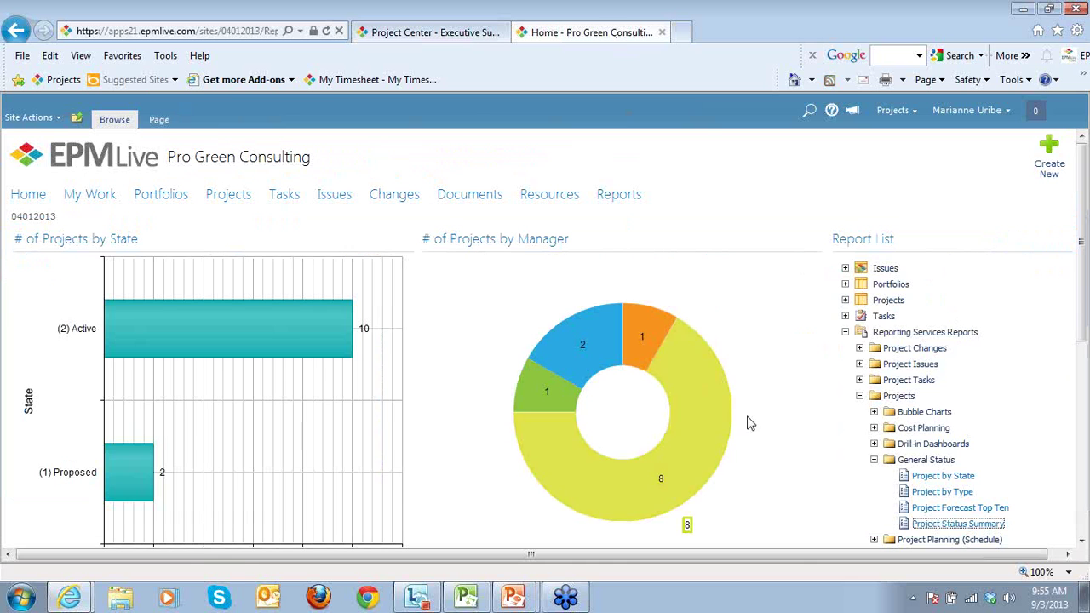
pyautogui.click(948, 525)
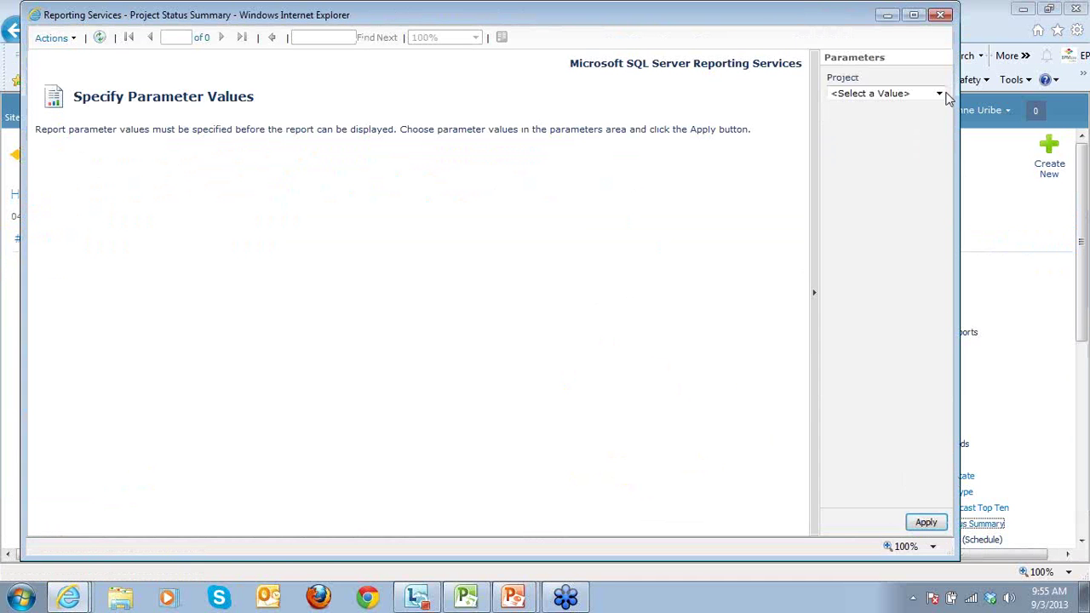
pyautogui.click(939, 94)
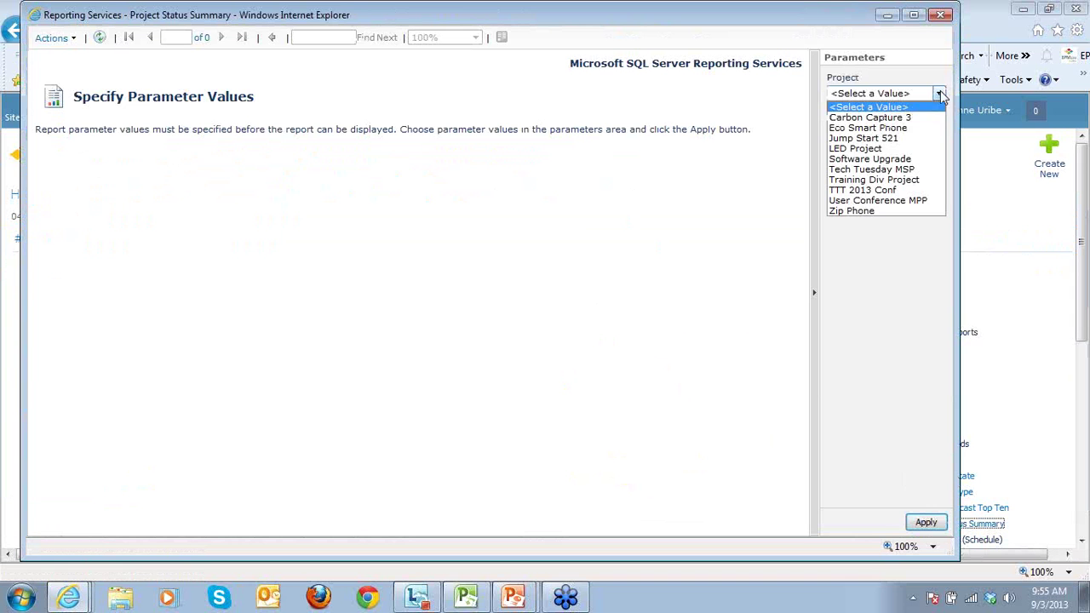
pyautogui.click(912, 170)
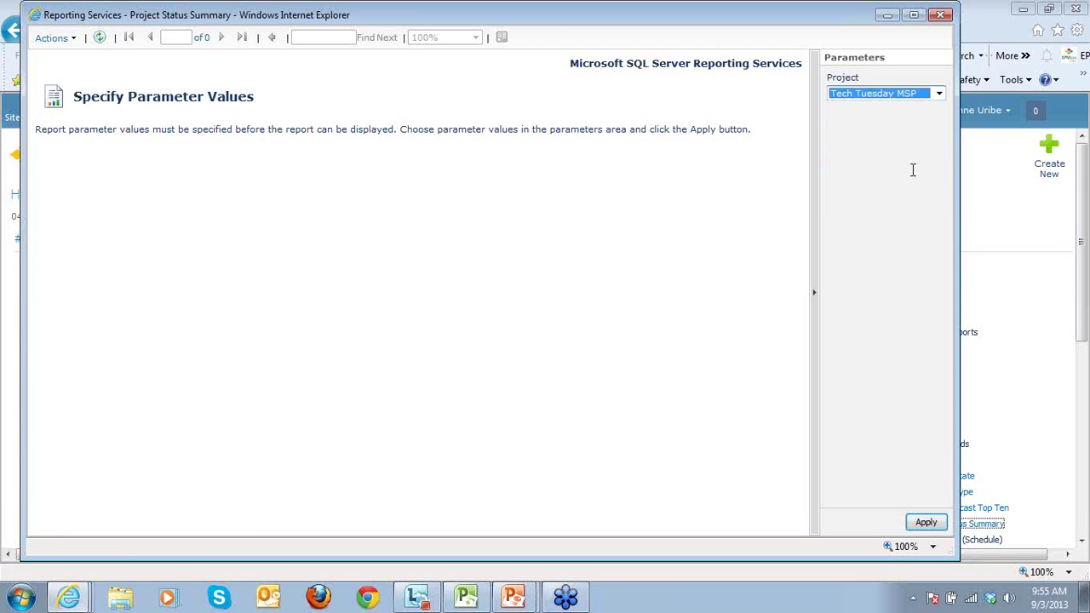
pyautogui.click(922, 525)
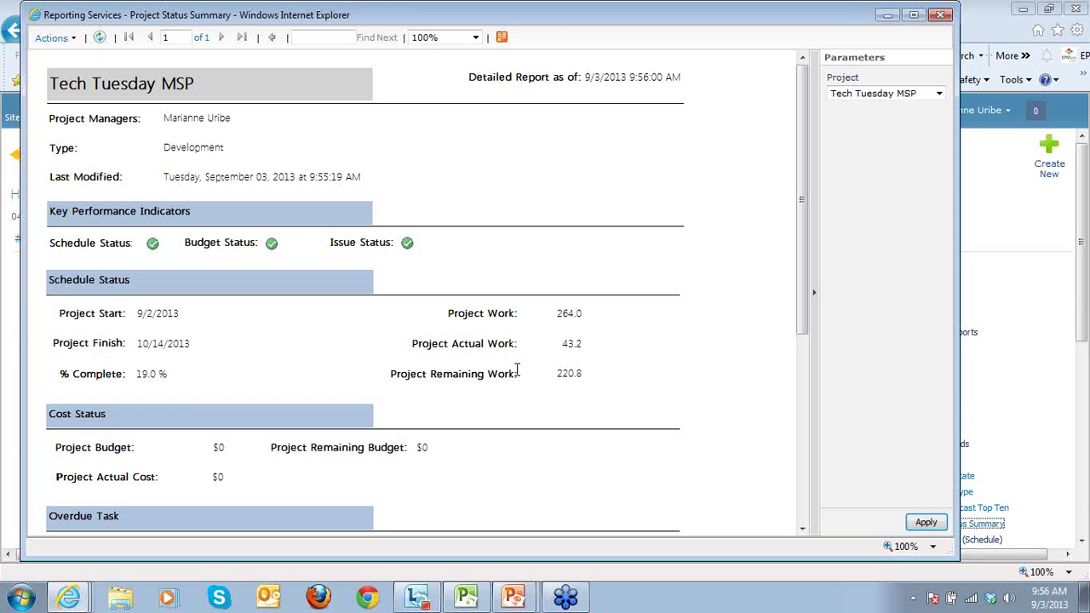
pyautogui.click(943, 17)
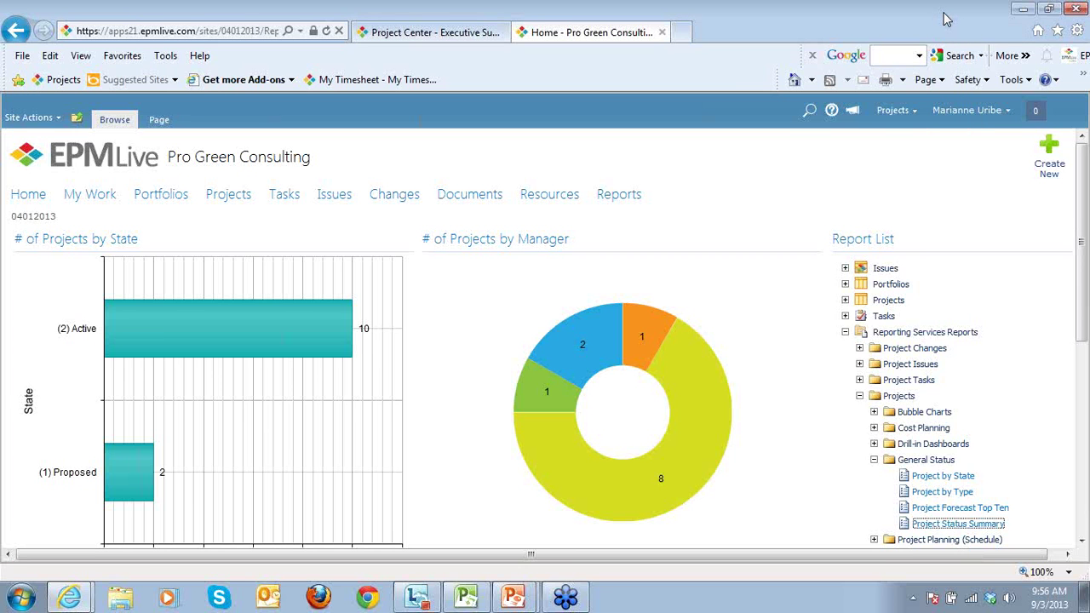